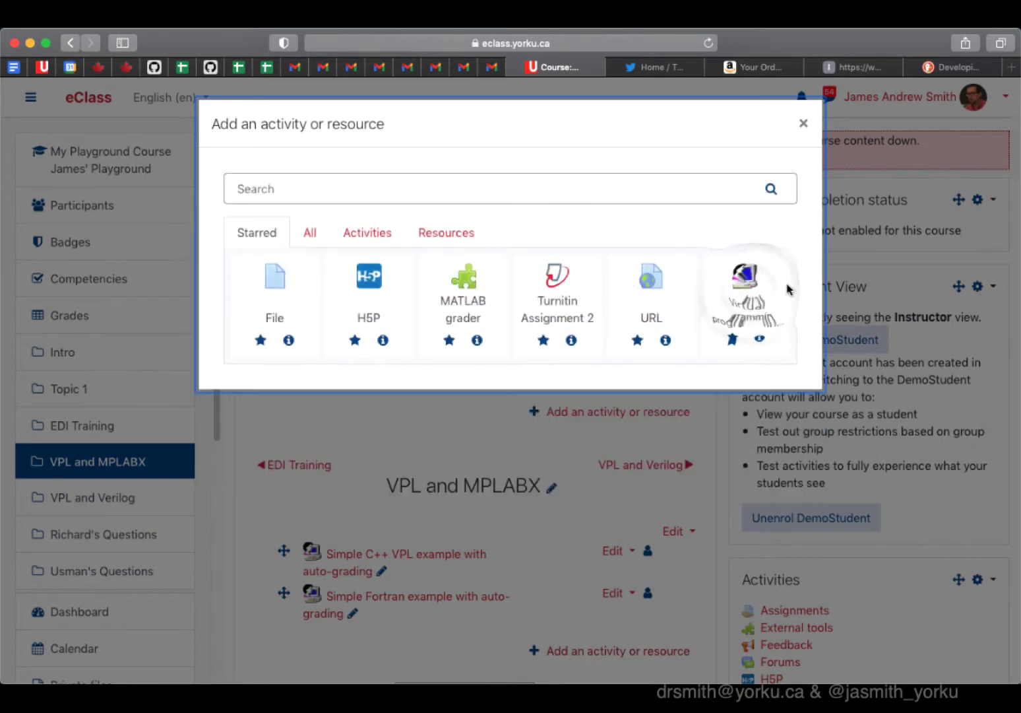
Choose the Virtual programming activity type to add a new lab.
click(734, 295)
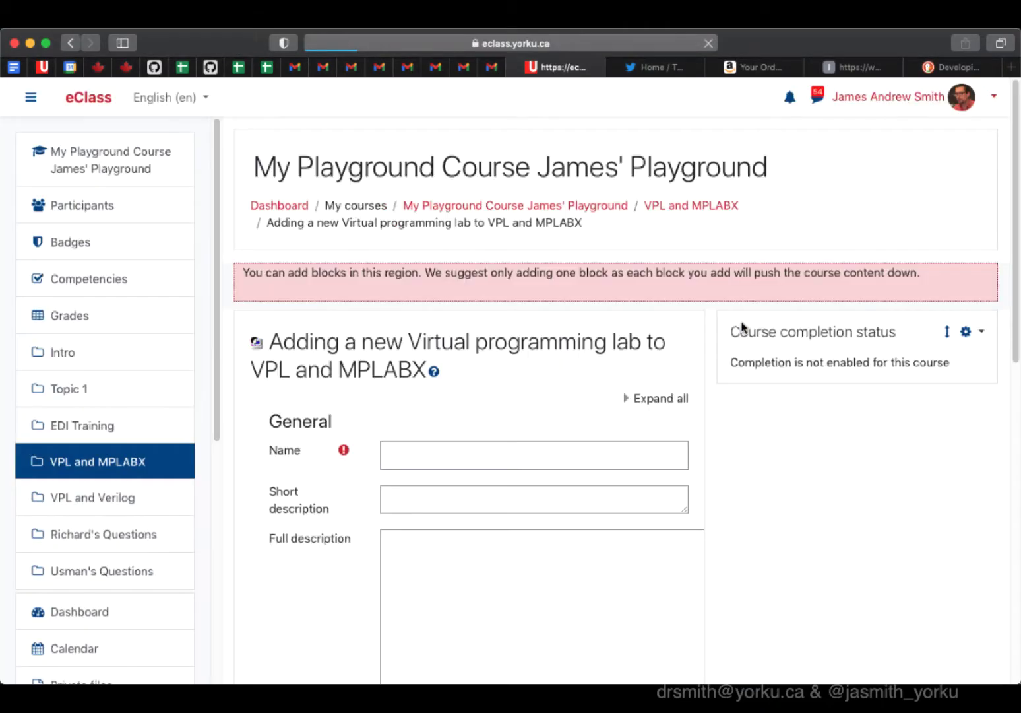
Name the activity 'Simple VPL Example with Java and Auto-grading', add short and full descriptions, and display the description.
click(604, 446)
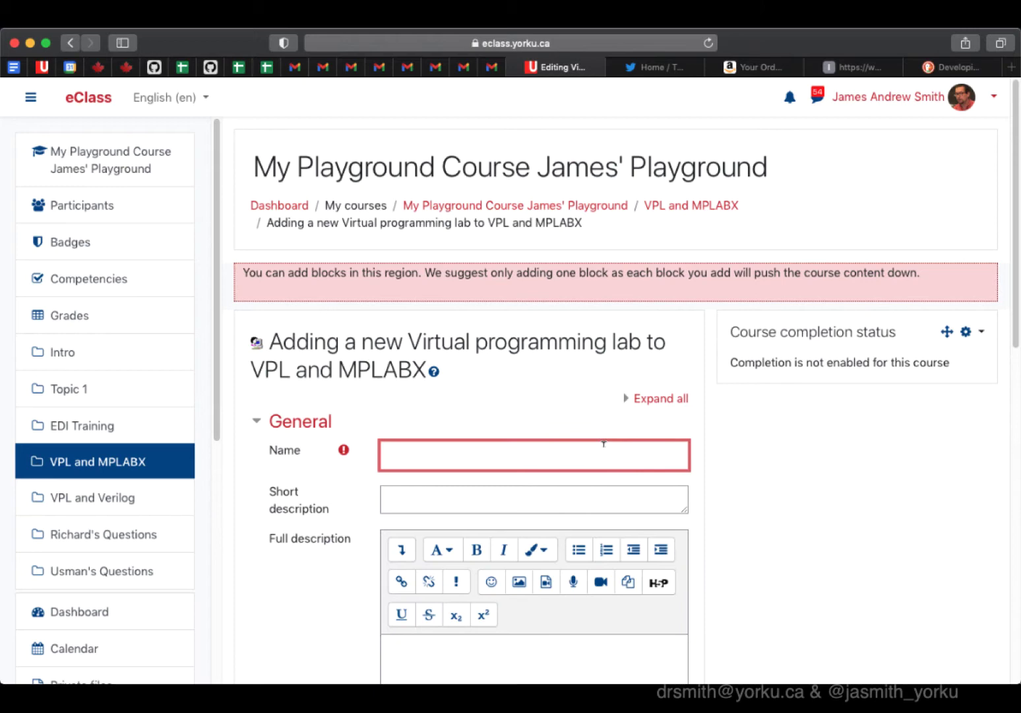
text(Simple VPL Examp)
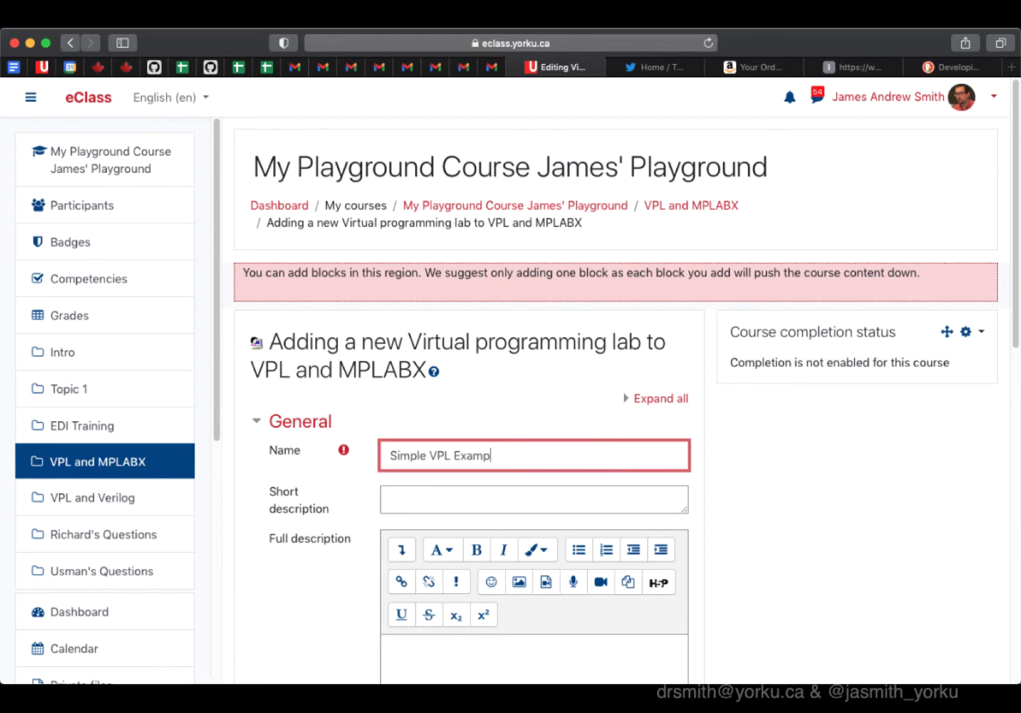
text(le with Java and Auto-gr)
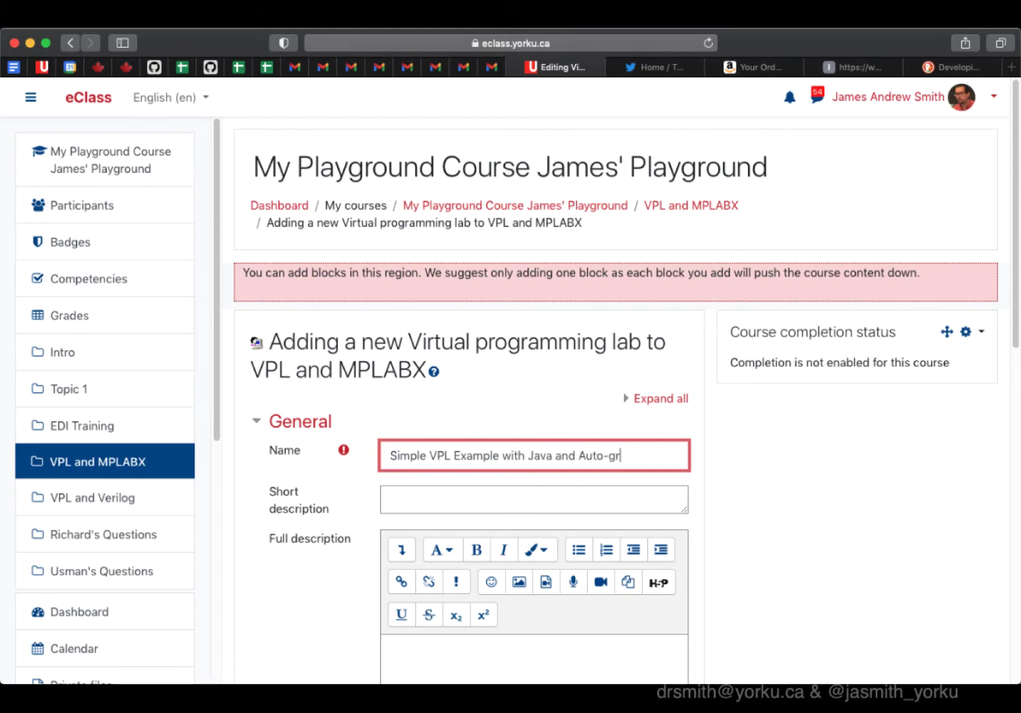
text(ading)
key(Tab)
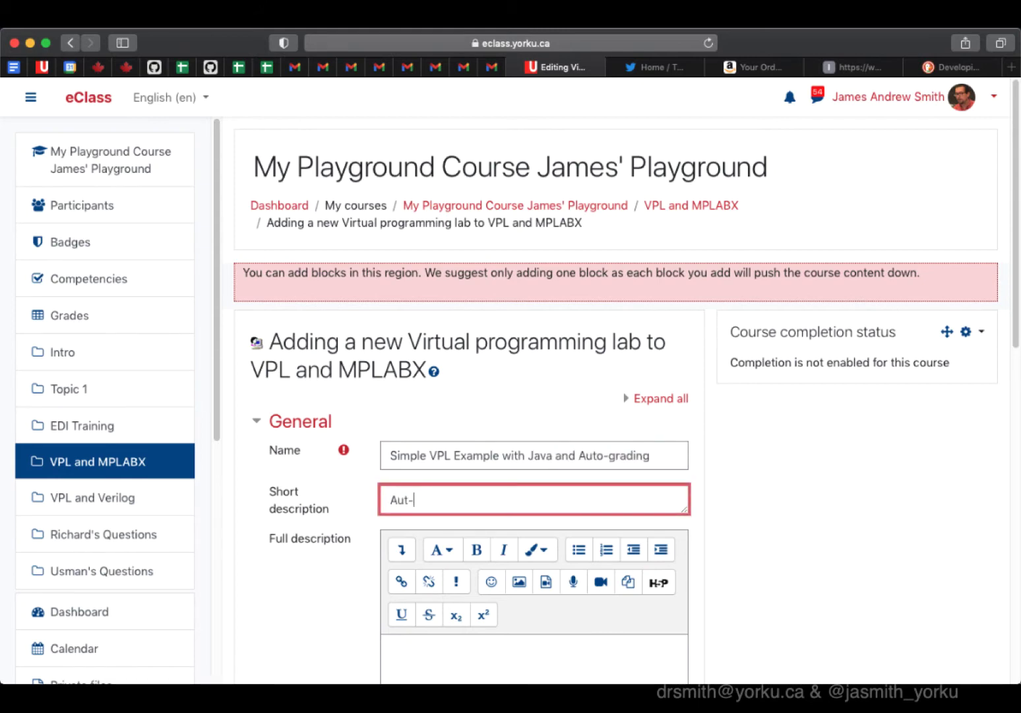
text(Auto-grade "Hello WO)
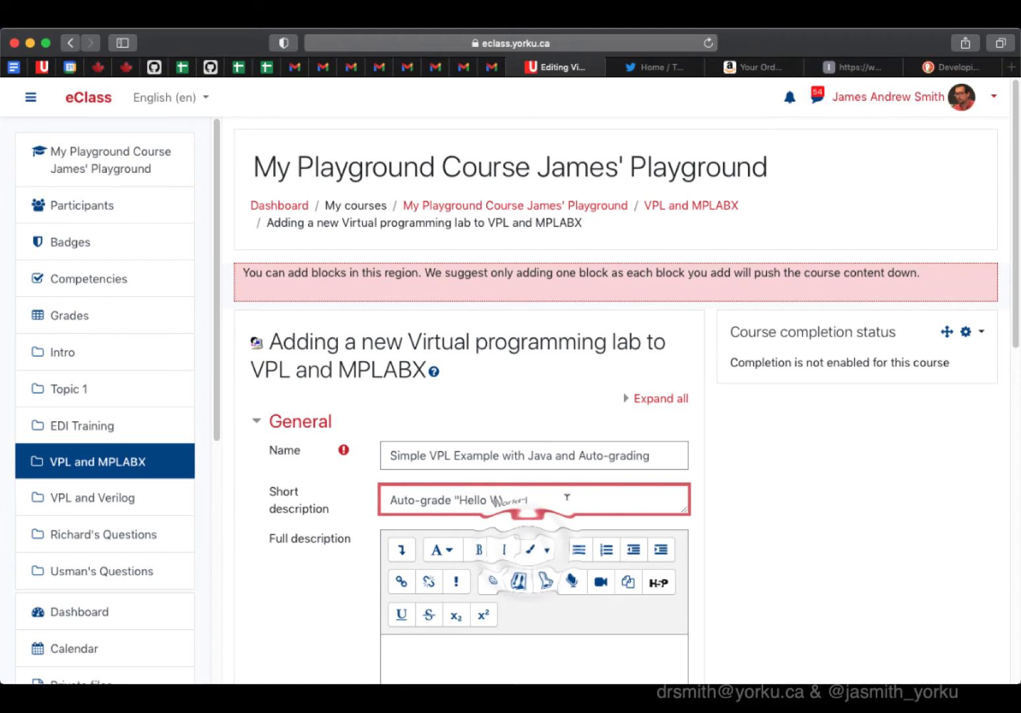
scroll(533, 528, down, 3)
click(528, 542)
text(use )
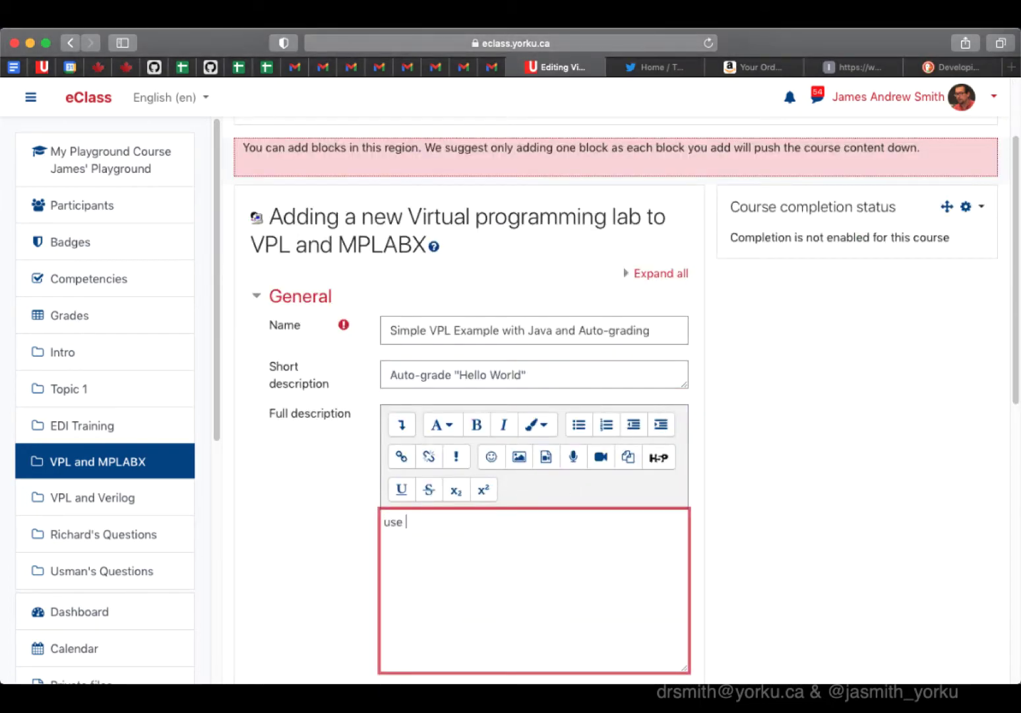
text(print and not println)
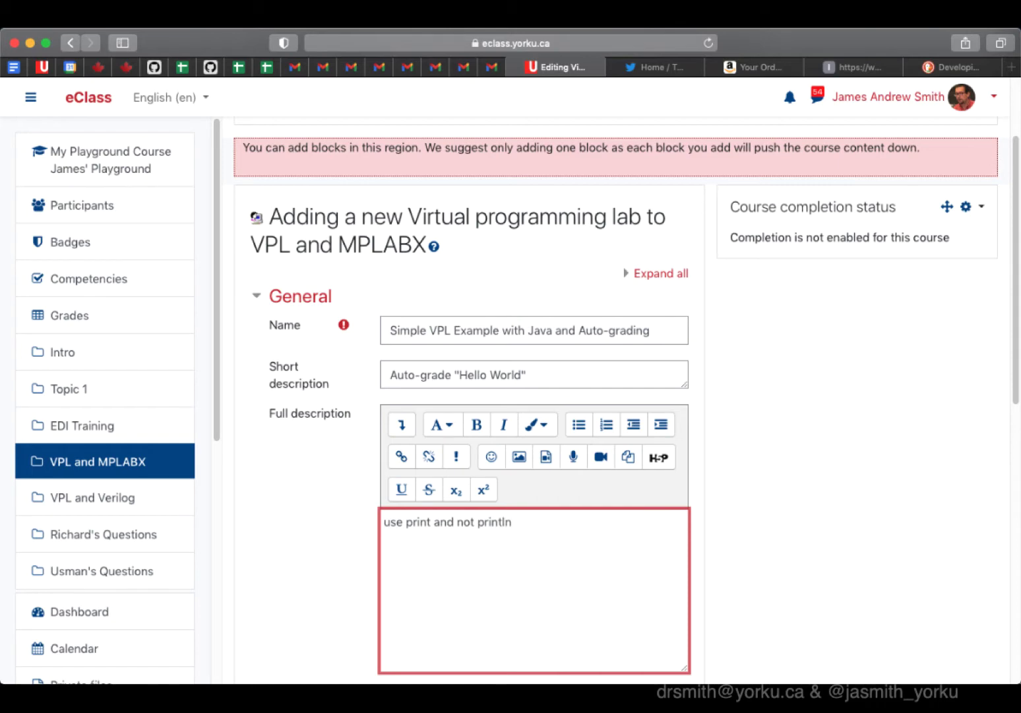
scroll(529, 542, down, 2)
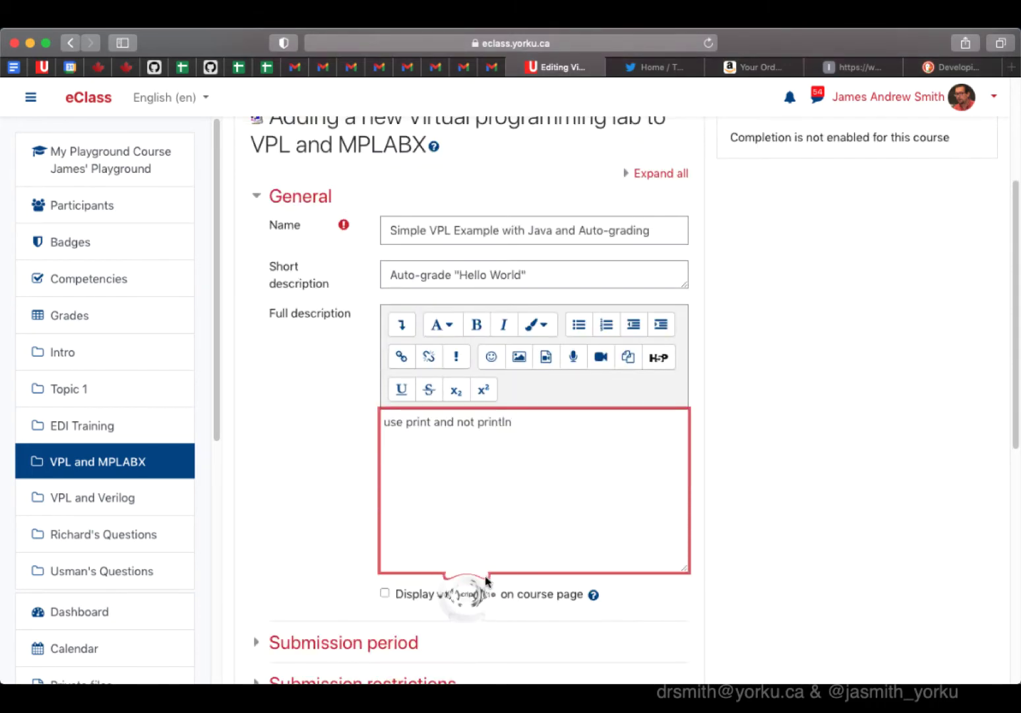
click(470, 596)
Expand the grade settings, save the activity, and go to its Execution options.
scroll(435, 628, down, 3)
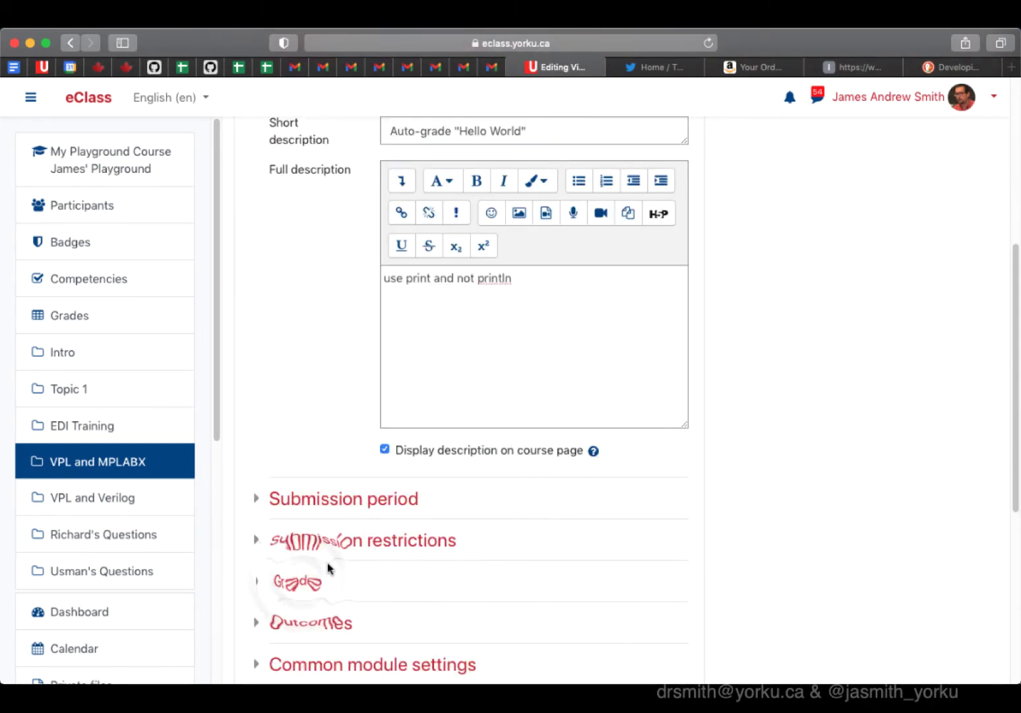
click(296, 581)
scroll(422, 564, down, 2)
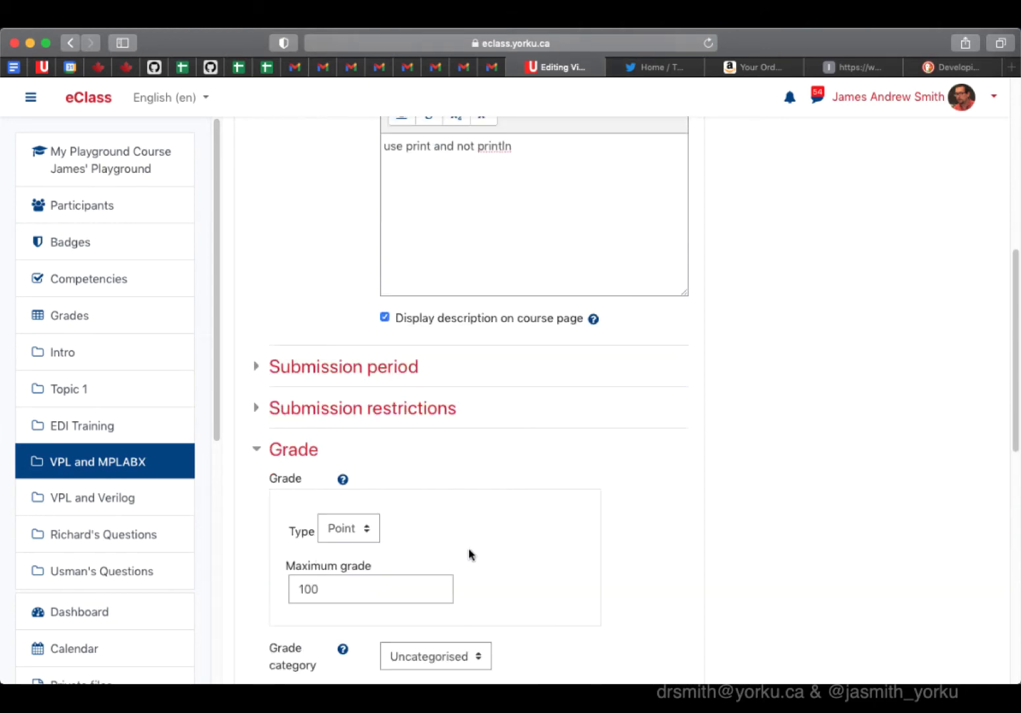
scroll(469, 553, down, 10)
click(619, 449)
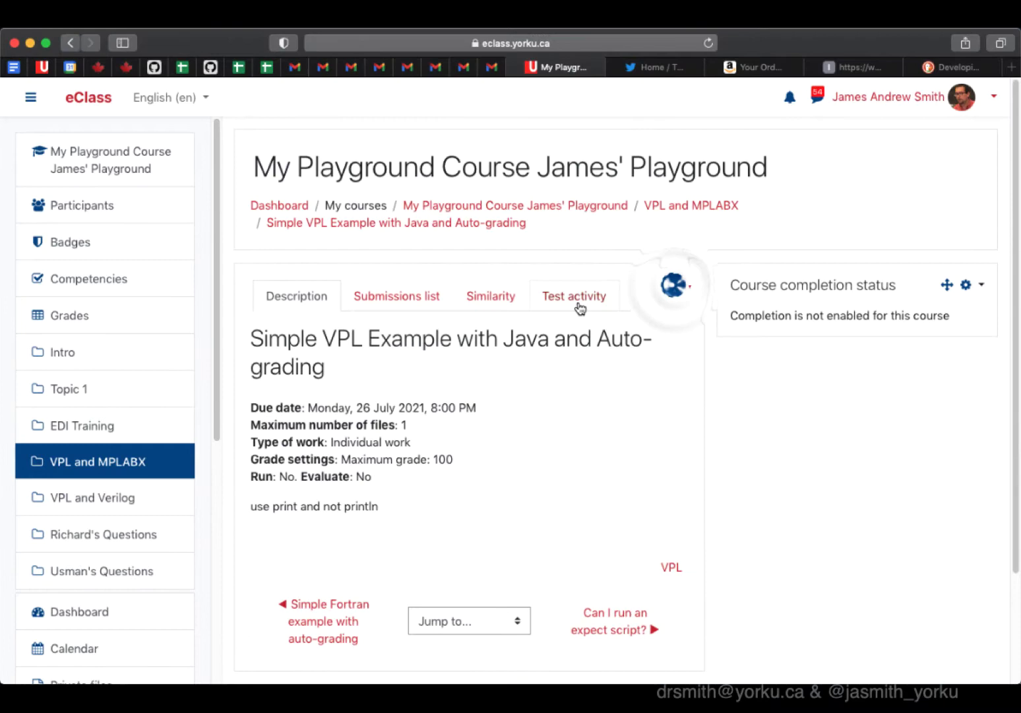
click(675, 291)
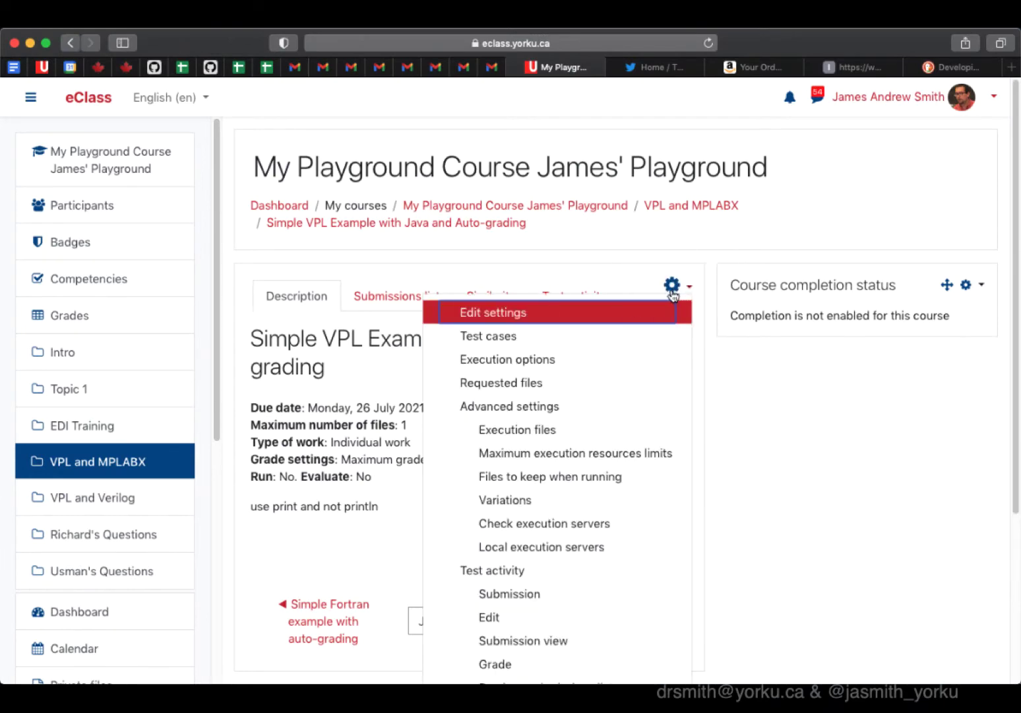
click(500, 358)
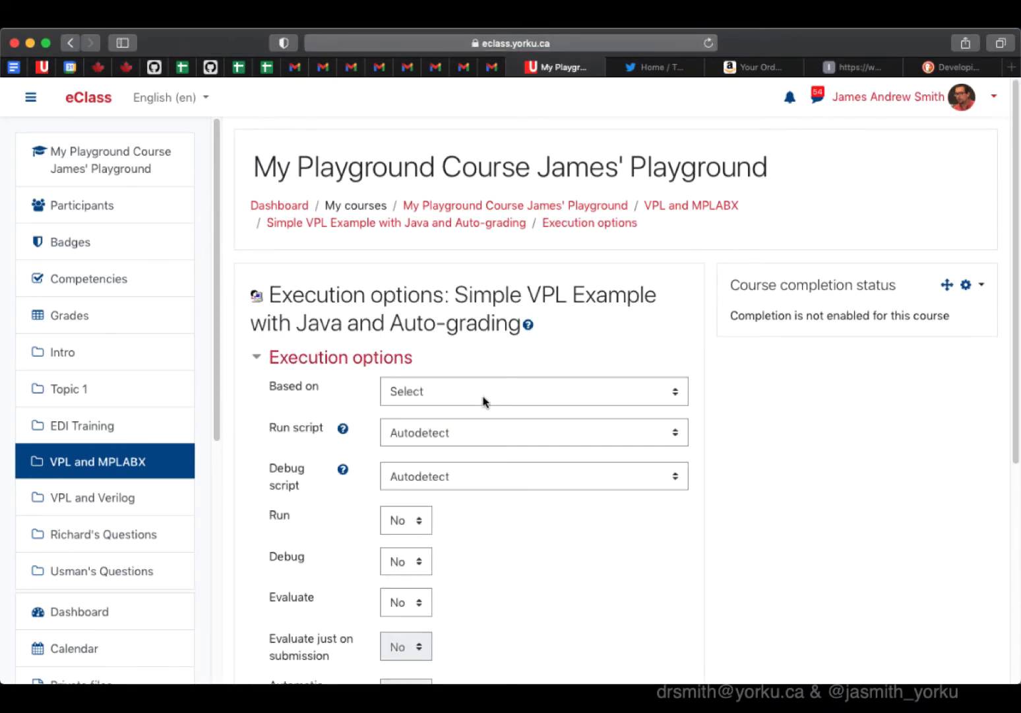
Set the run script to JAVA with Run, Evaluate and Automatic grade all Yes, and save.
click(473, 429)
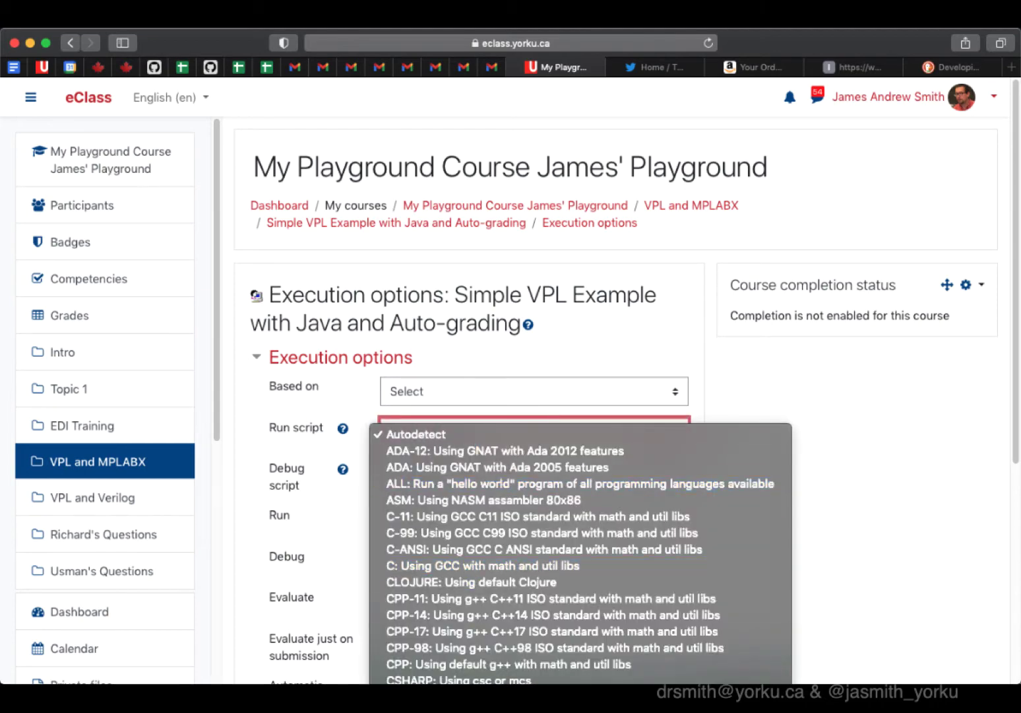
key(j)
key(Return)
click(407, 518)
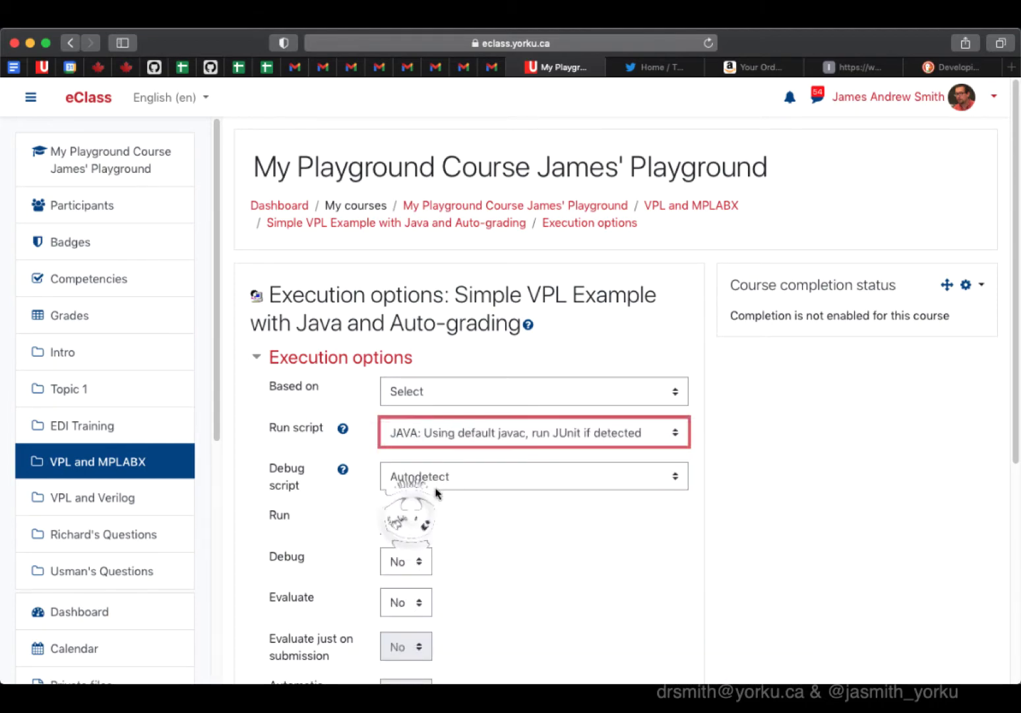
click(396, 538)
click(397, 608)
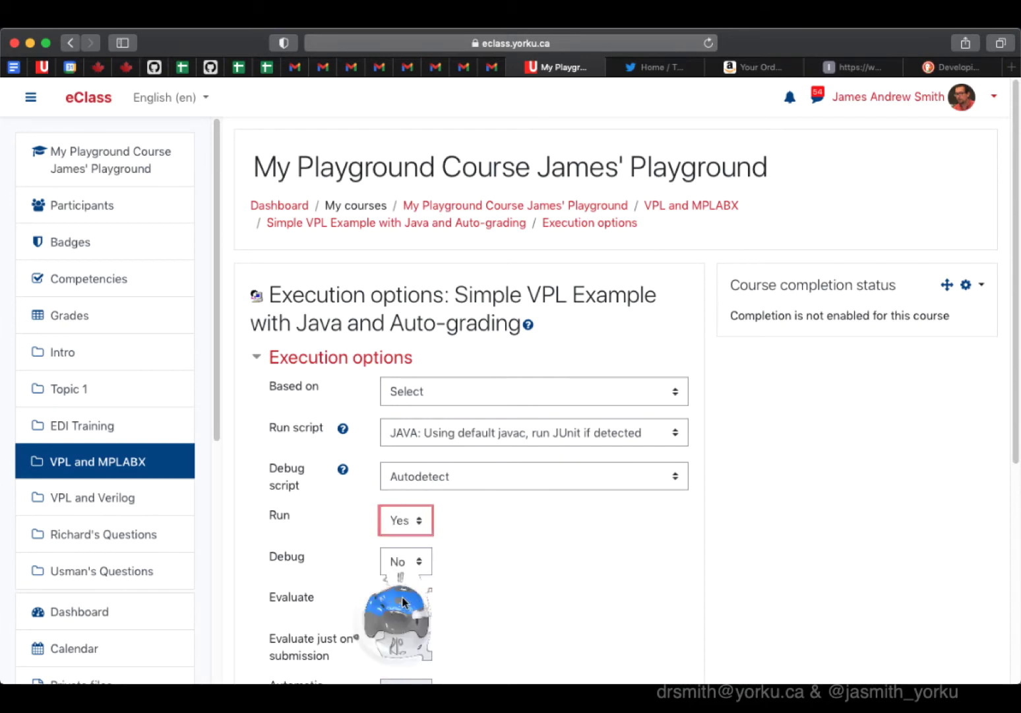
click(397, 622)
scroll(403, 624, down, 3)
click(404, 623)
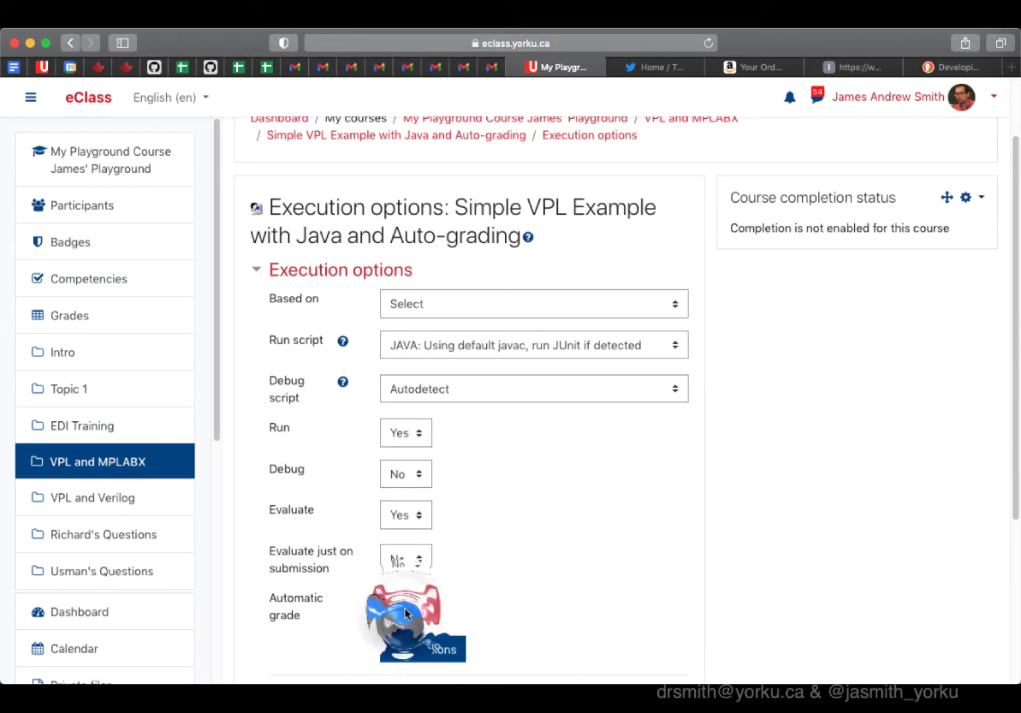
scroll(446, 462, down, 5)
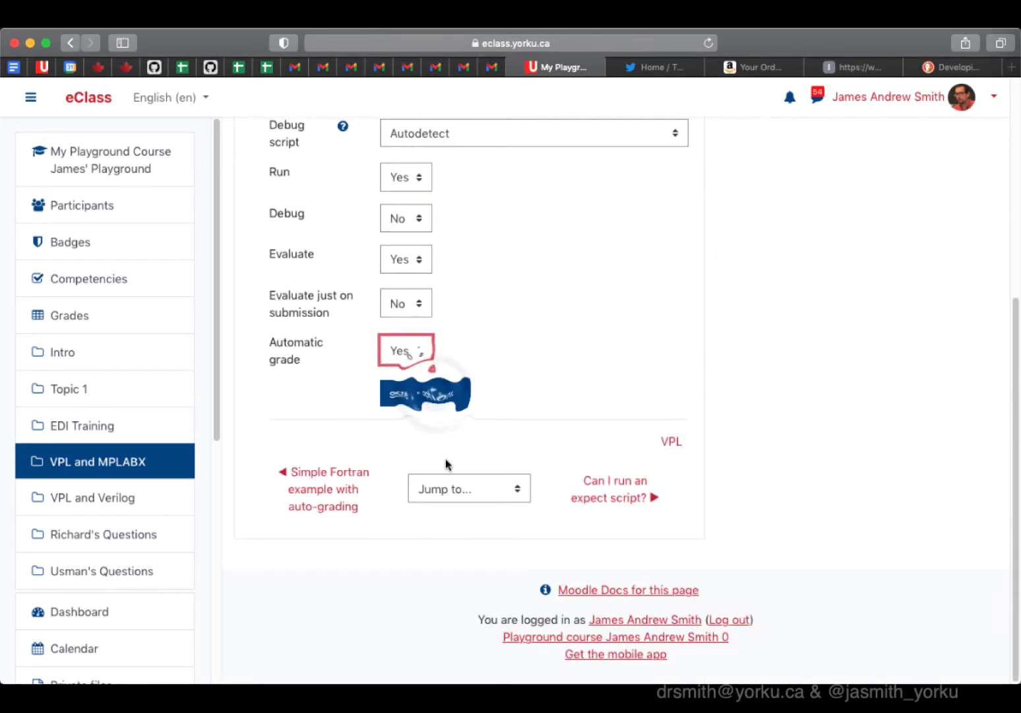
click(438, 393)
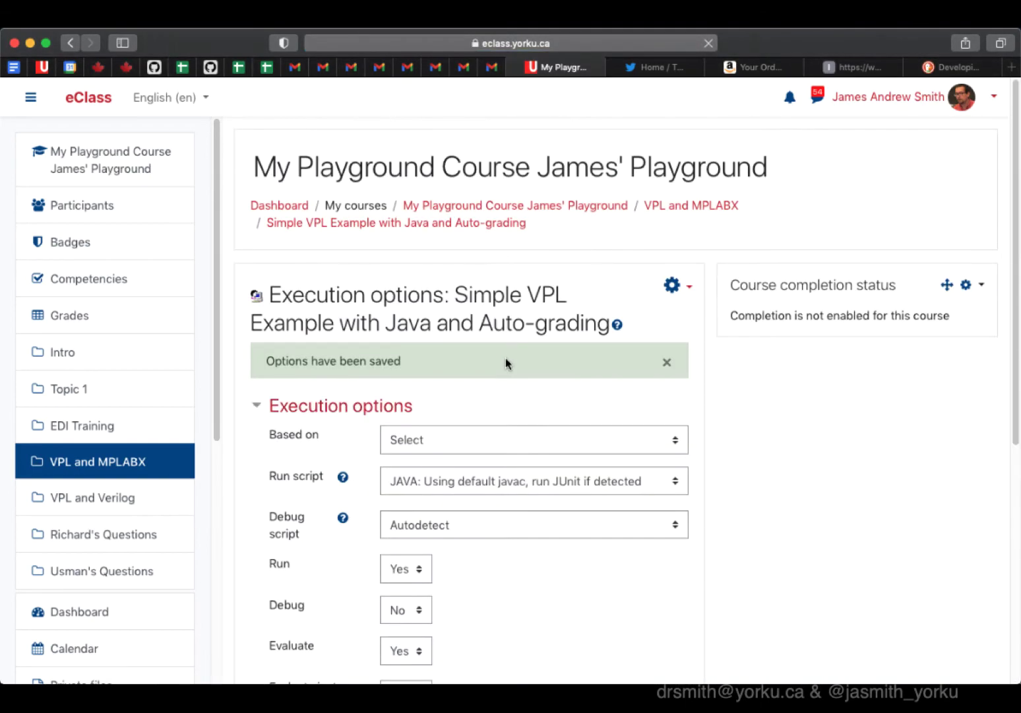
List https:eecs.yorku.ca and end_of_jails as the local execution servers and save.
click(671, 286)
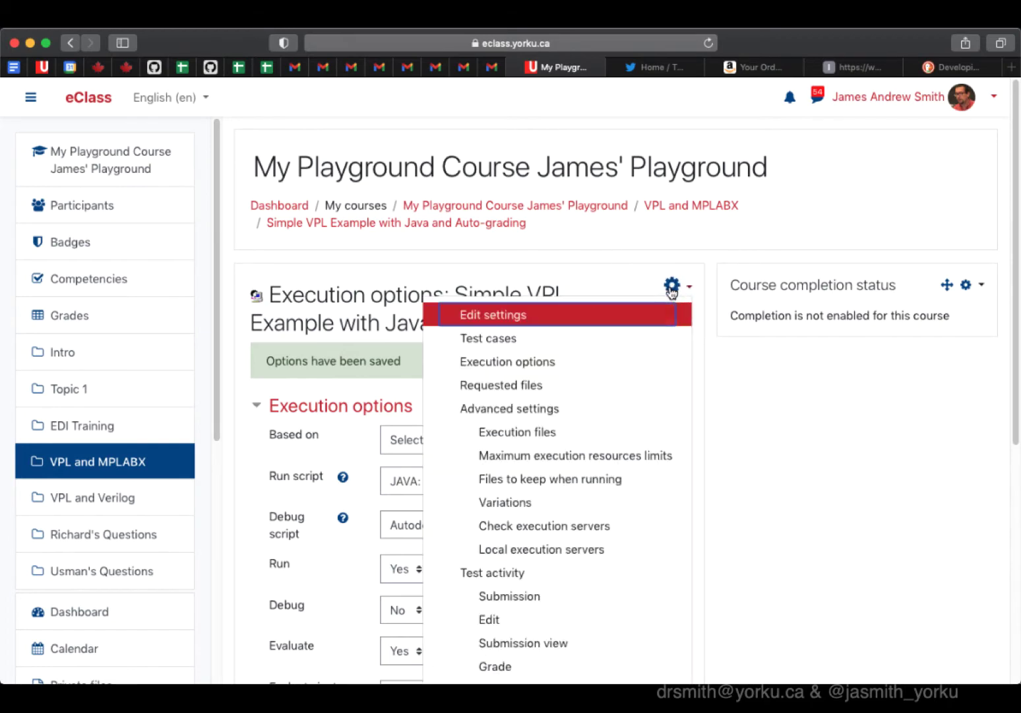
click(491, 548)
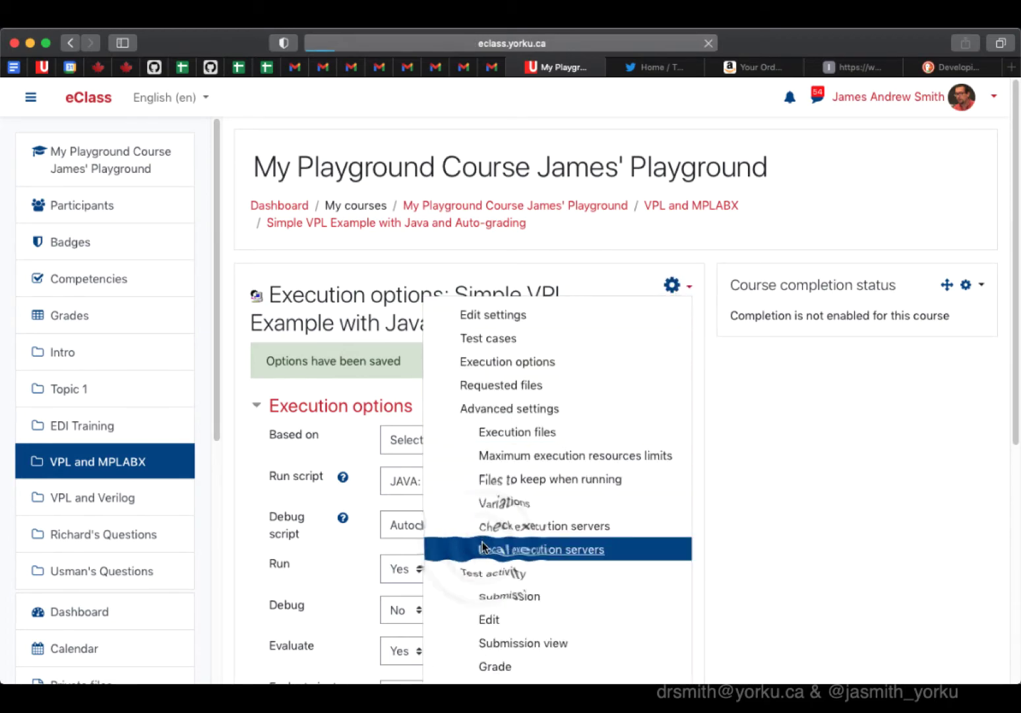
click(507, 414)
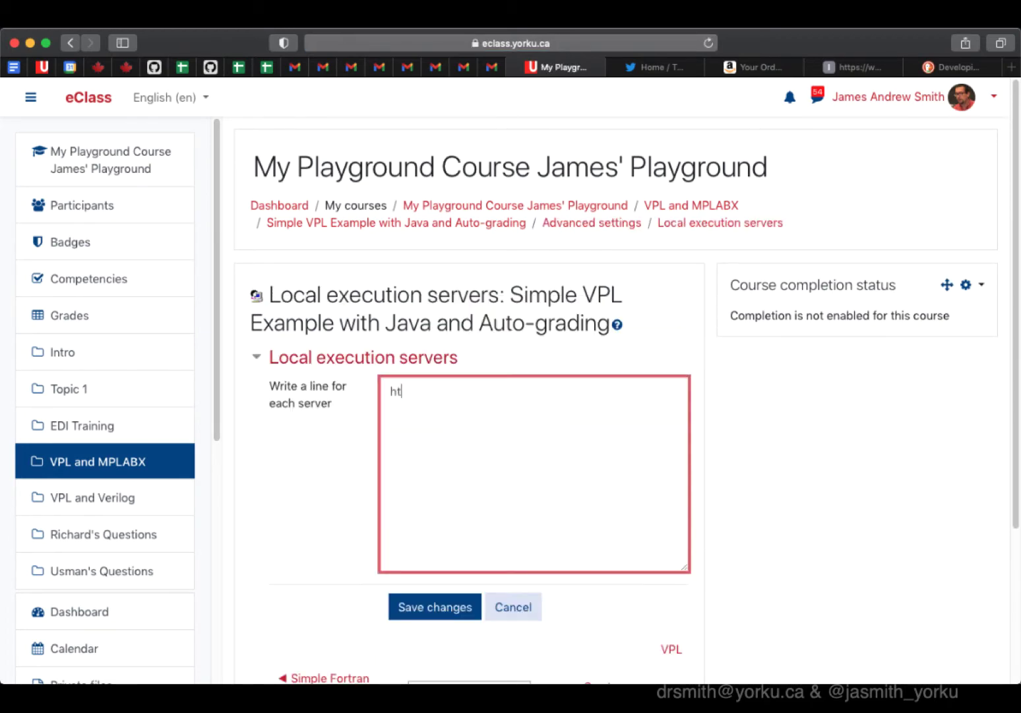
text(https:)
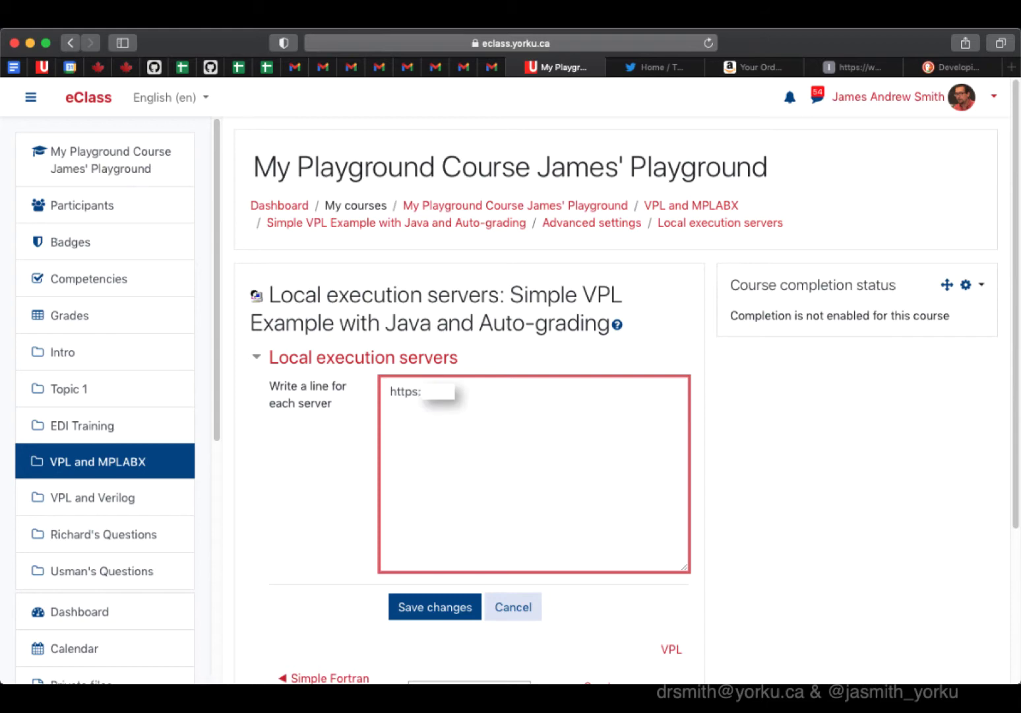
text(eecs.yorku.ca)
key(Return)
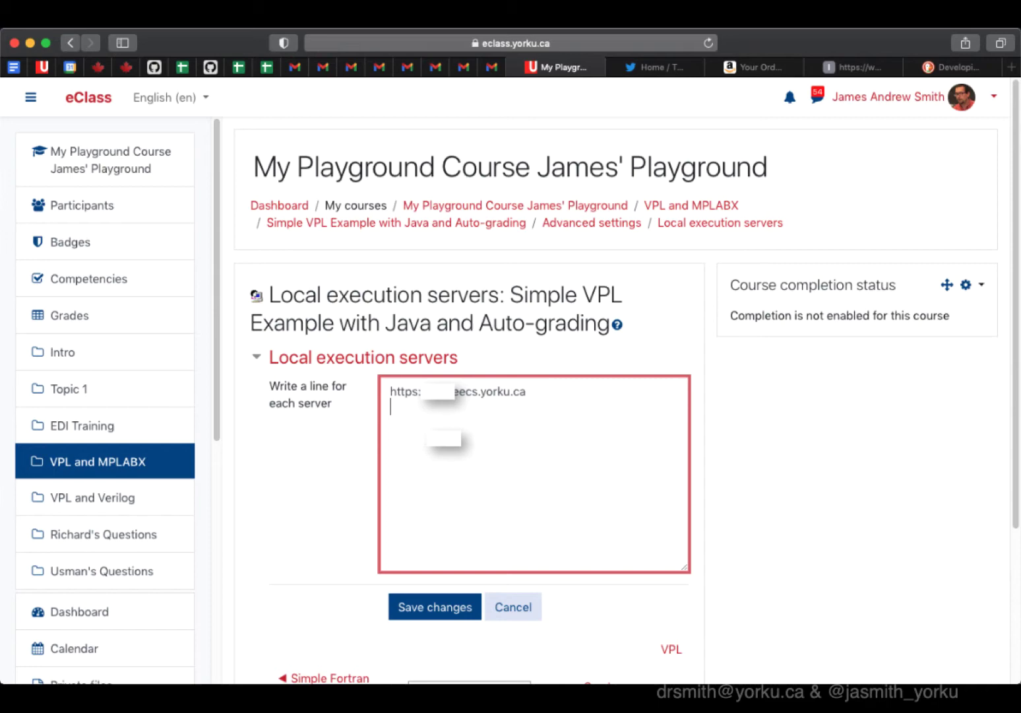
text(end_of_jails)
click(436, 609)
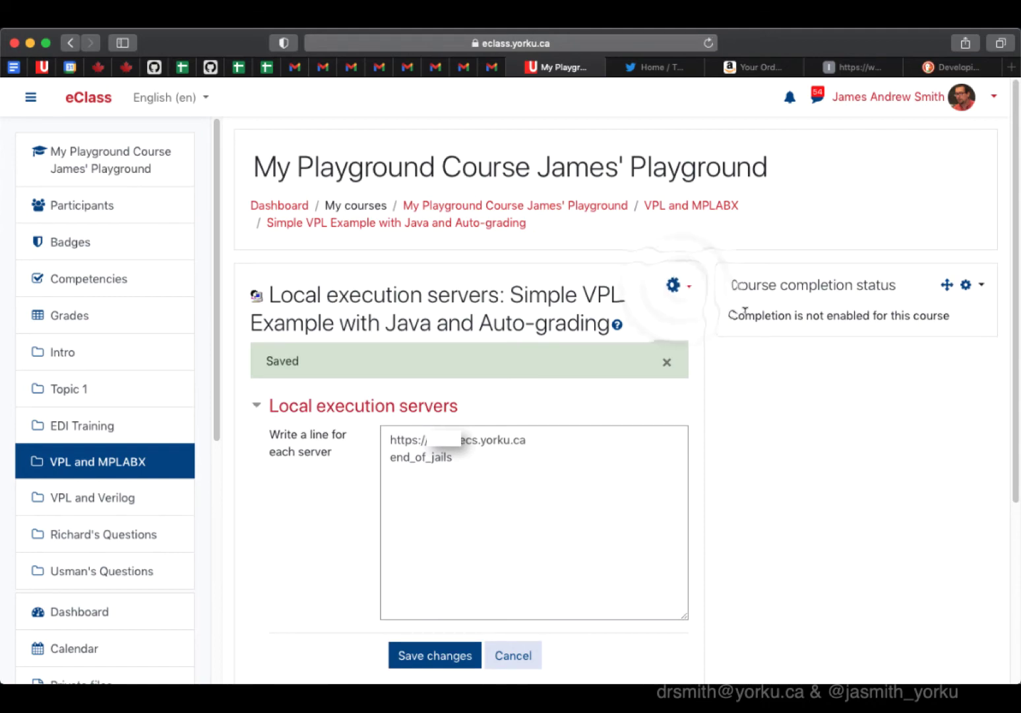
click(680, 286)
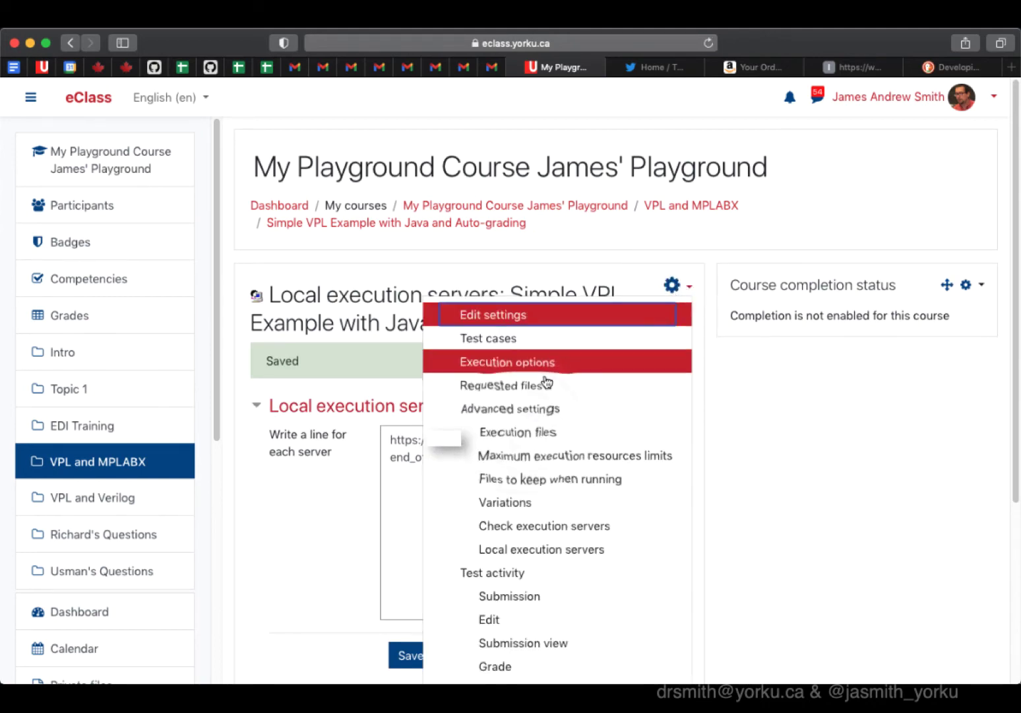
Write Case = Test 1 with output "Hello world." into vpl_evaluate.cases and save it.
click(528, 432)
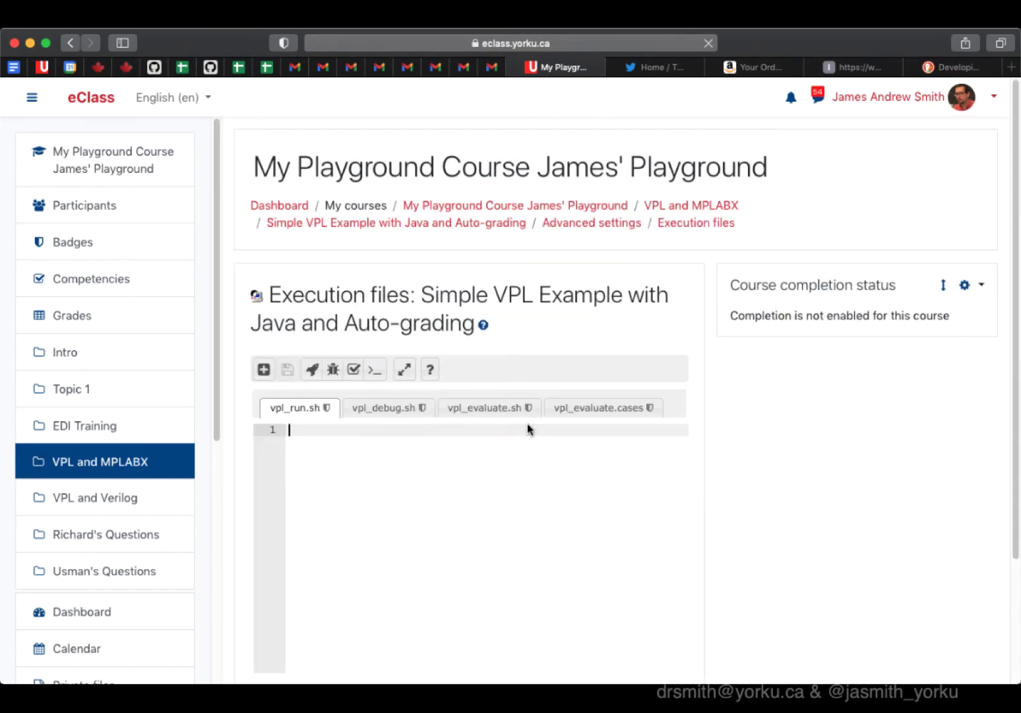
click(575, 408)
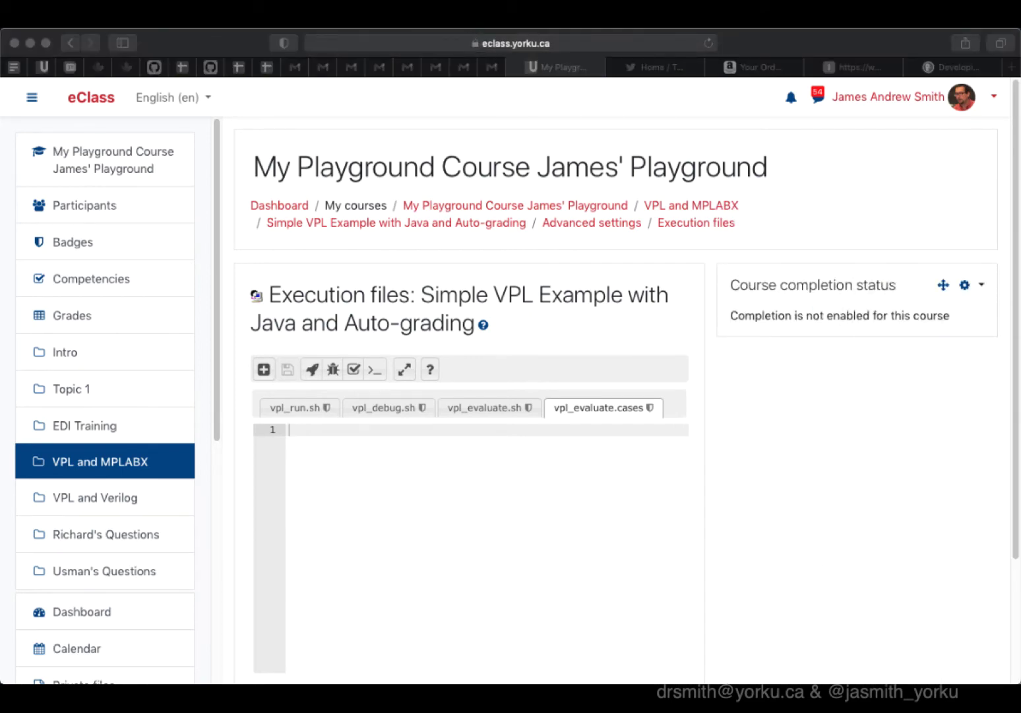
click(658, 441)
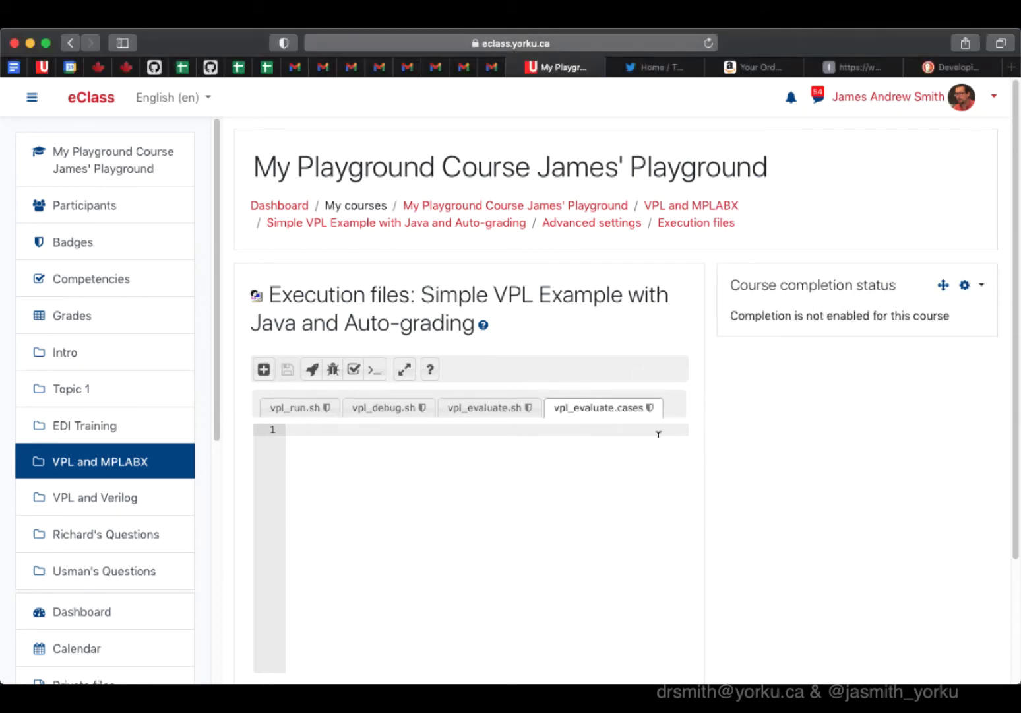
text(Case )
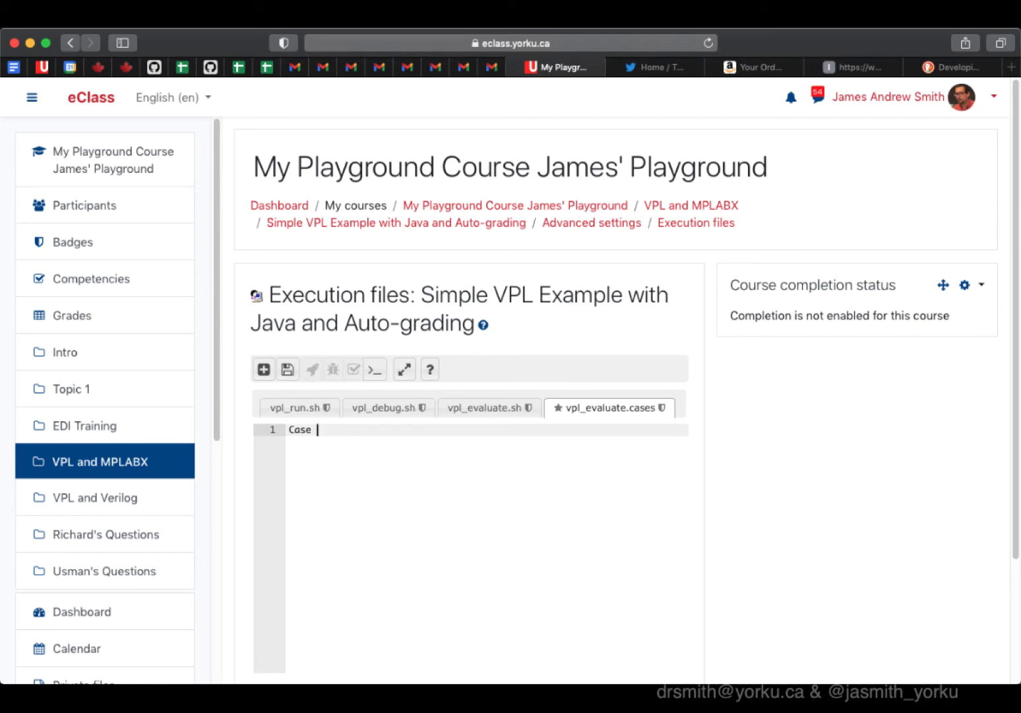
text(= Test 1)
key(Return)
text(output)
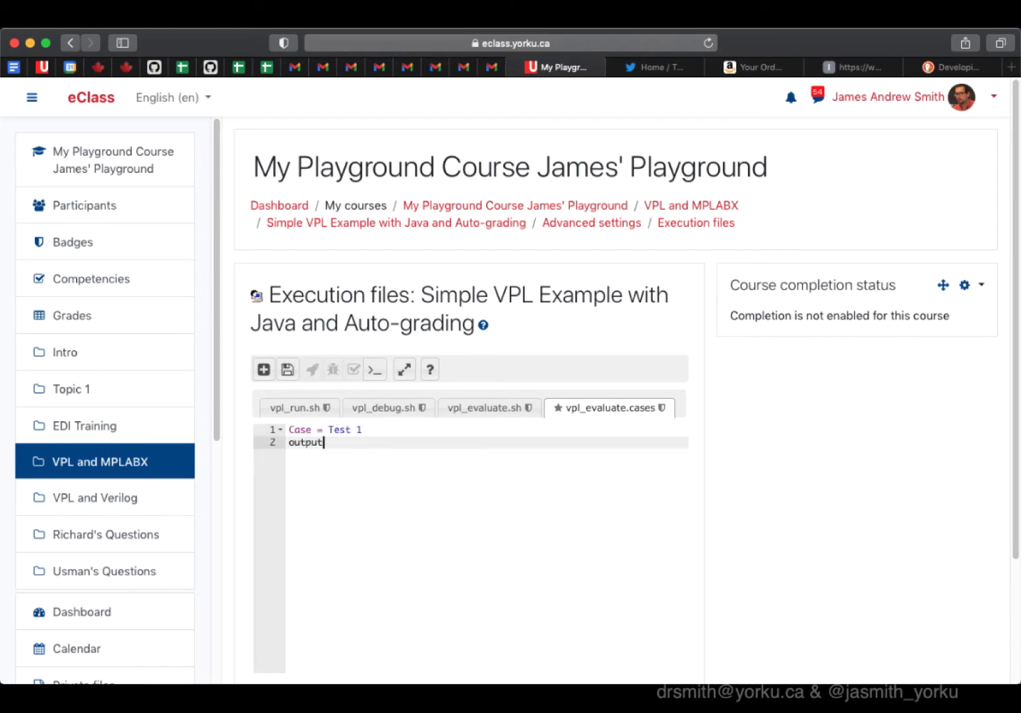
text( = "Hello world.)
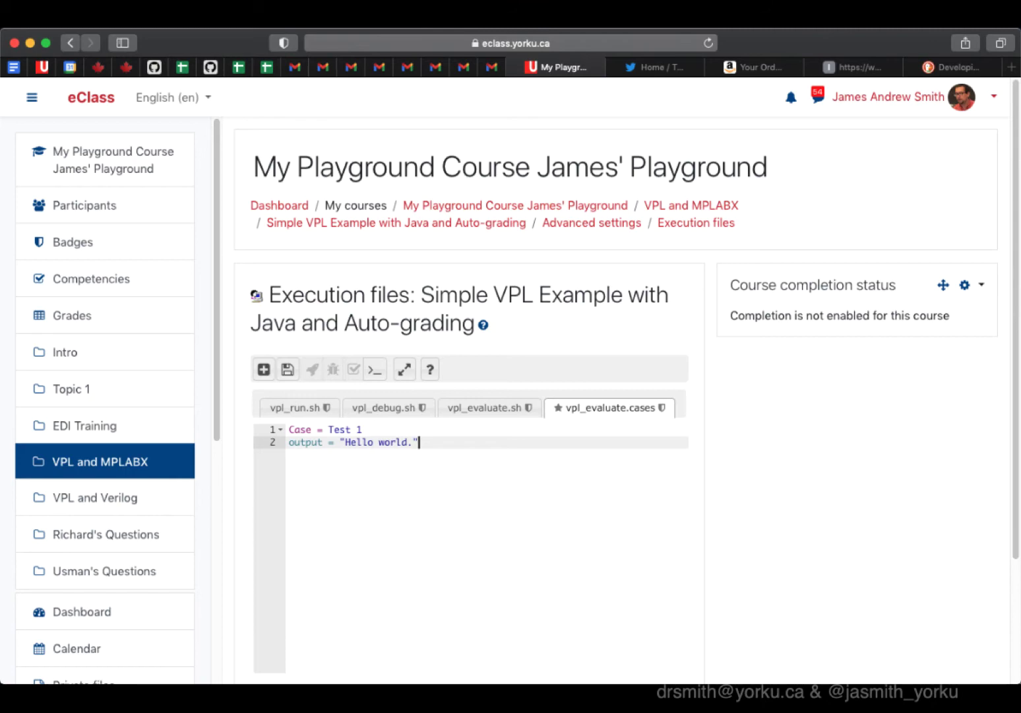
click(287, 369)
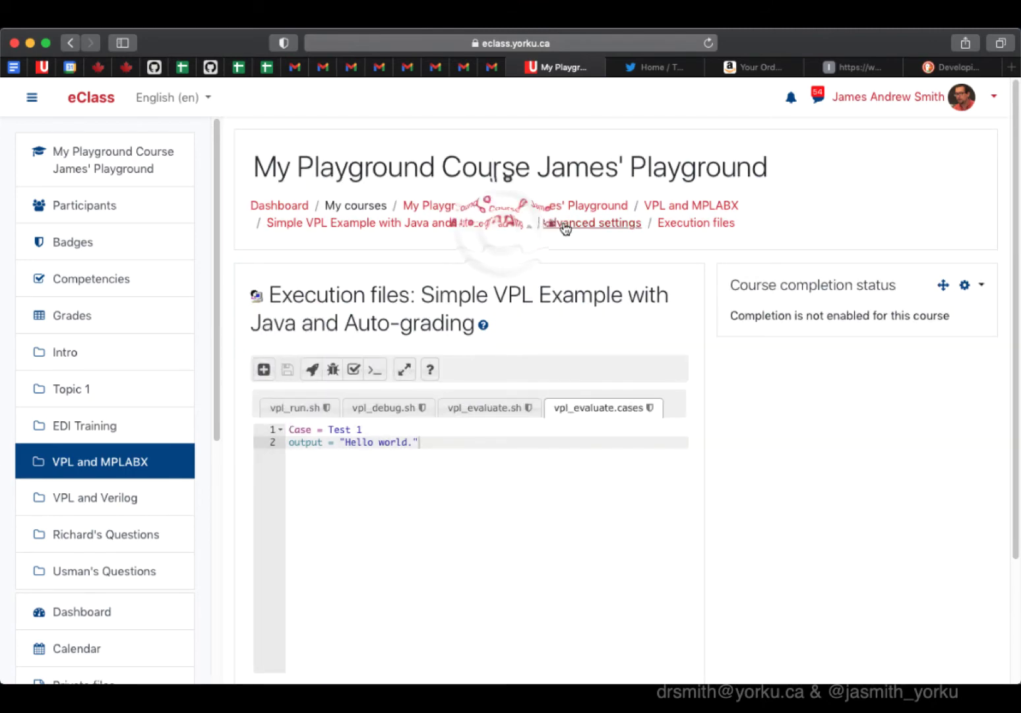
click(503, 230)
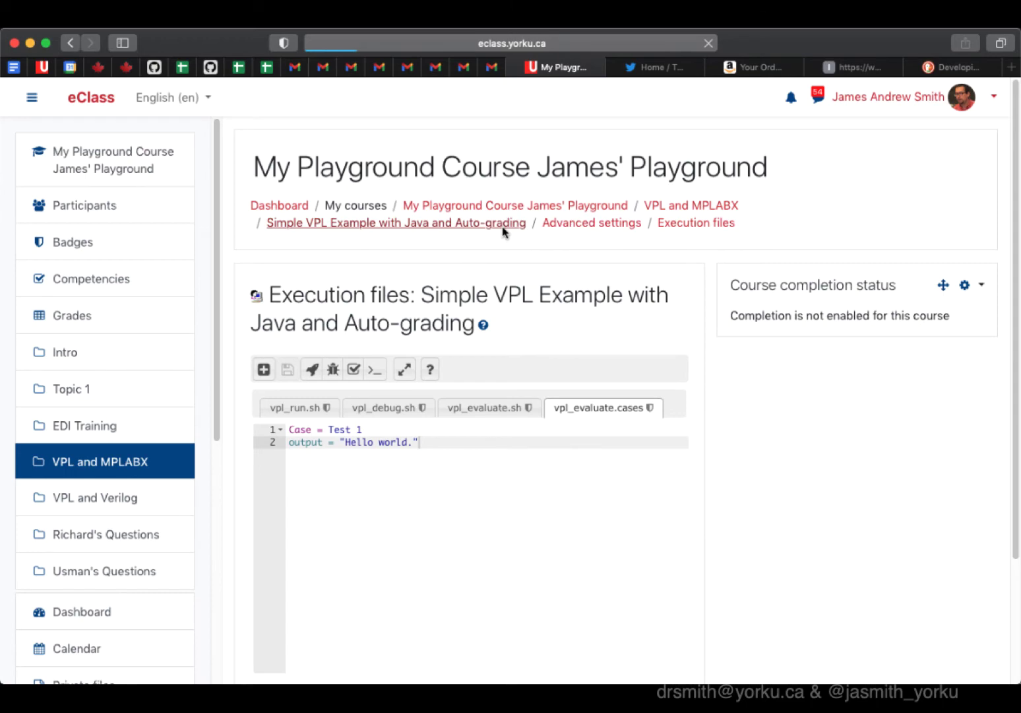
click(653, 285)
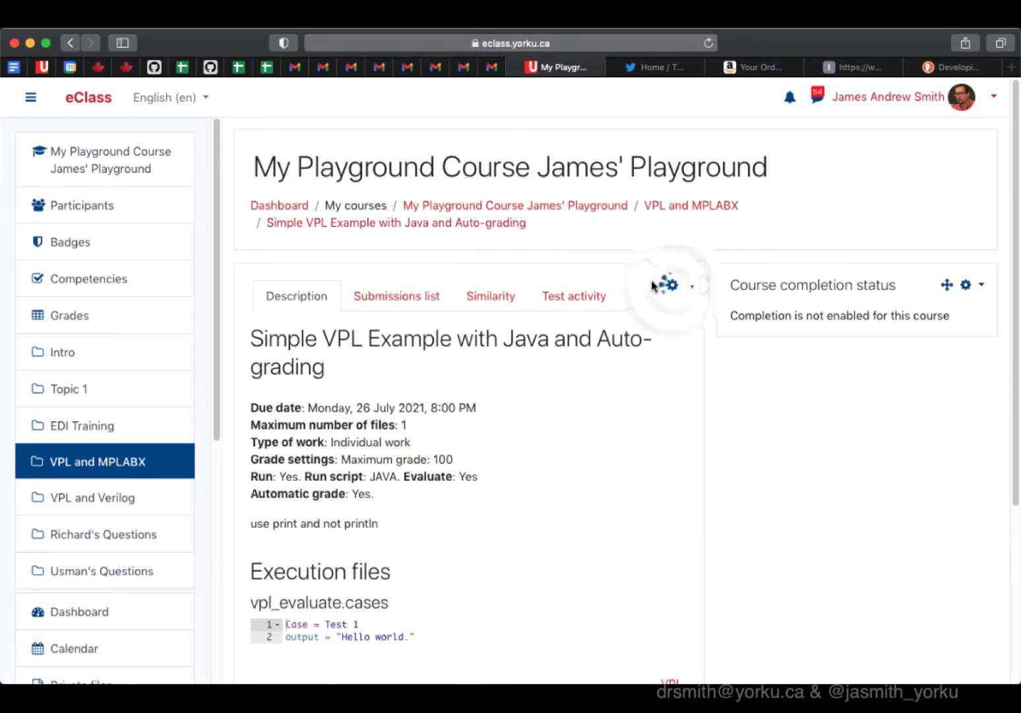
click(673, 285)
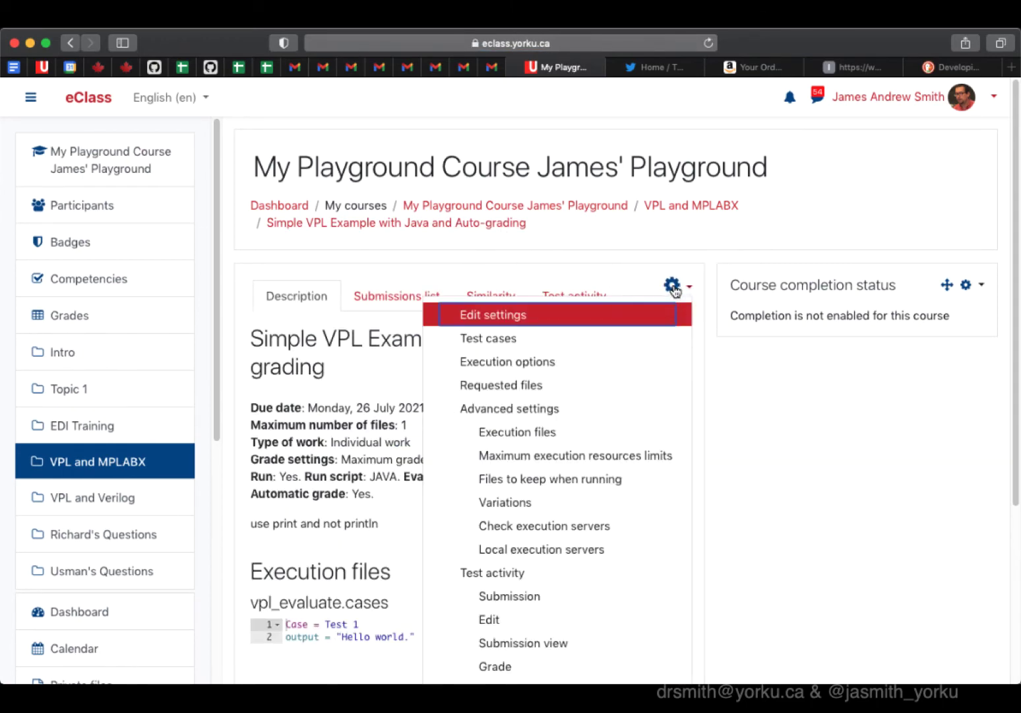
Create the requested file studentTemplate.java and paste in the Hello World Java code.
click(517, 390)
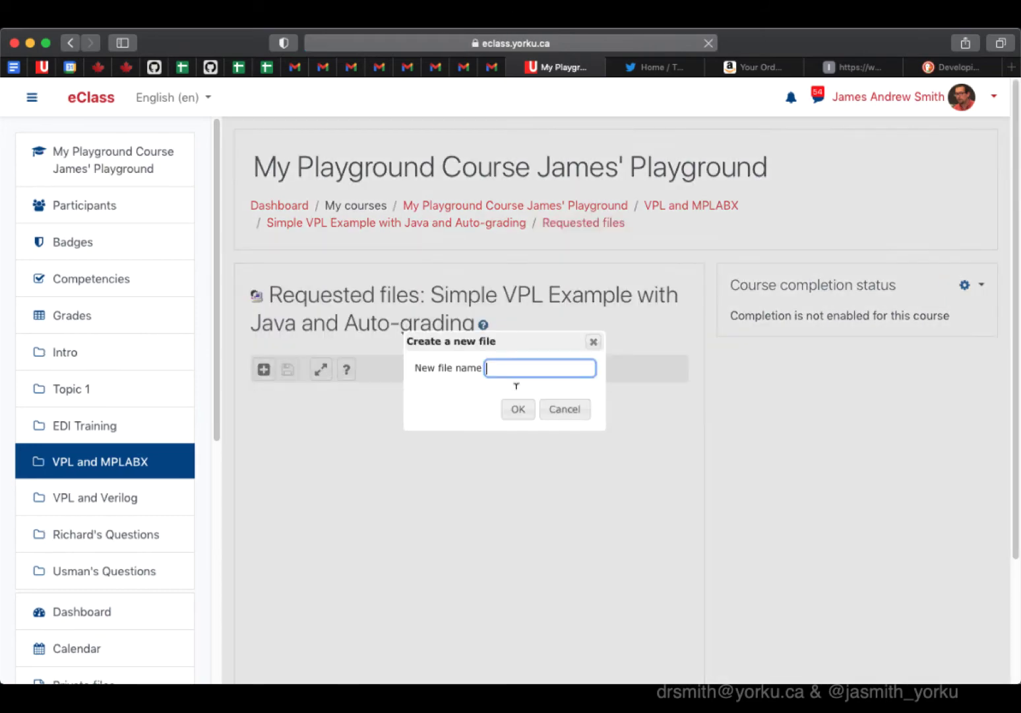
text(studentTemplate.java)
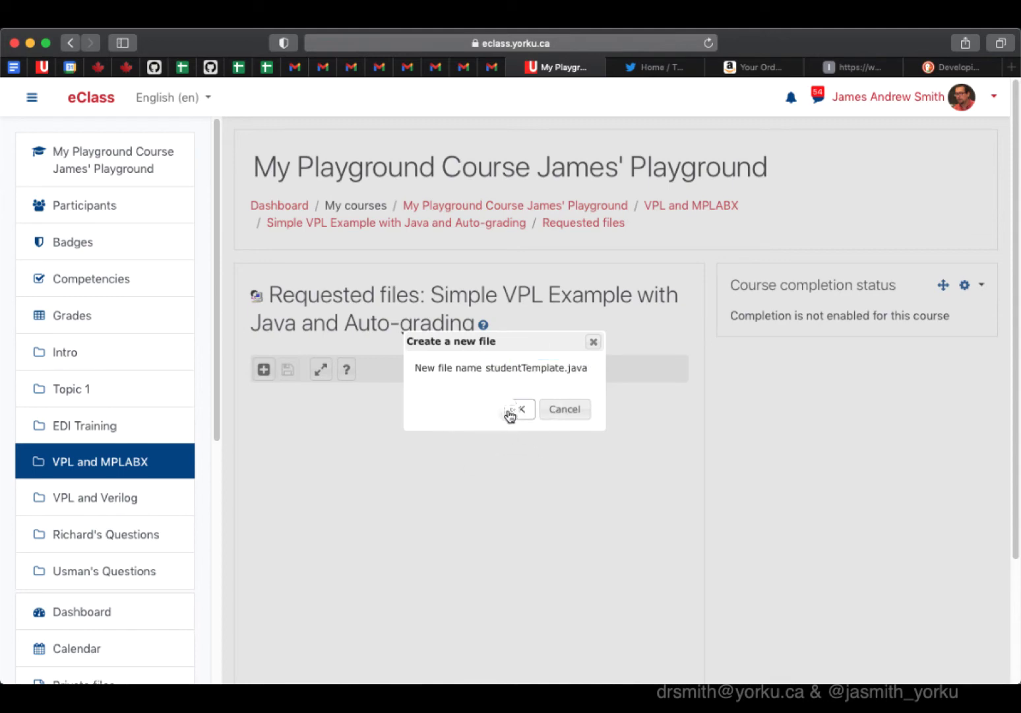
click(509, 412)
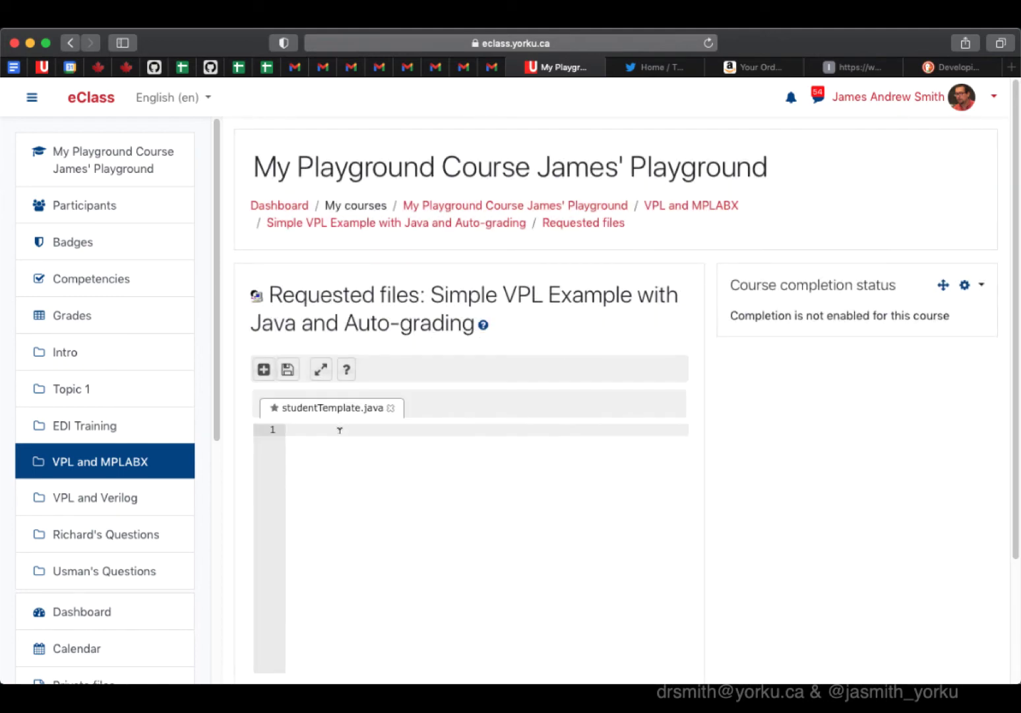
text(public class HelloWorld {     public static void main(String[] args){     // Dear student: uncomment the following line & run & evaluate     System.out.print("Hello World.");     } })
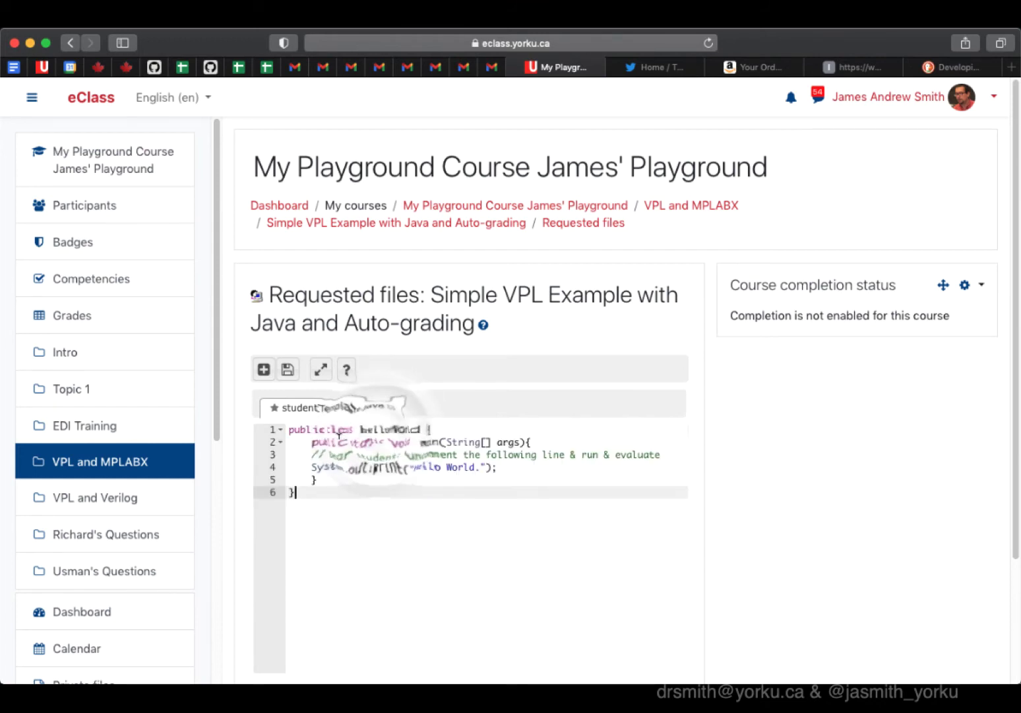
Rename the class to studentTemplate, comment out line 4, add a print-not-println note, and save.
double_click(390, 430)
text(studentTempalte)
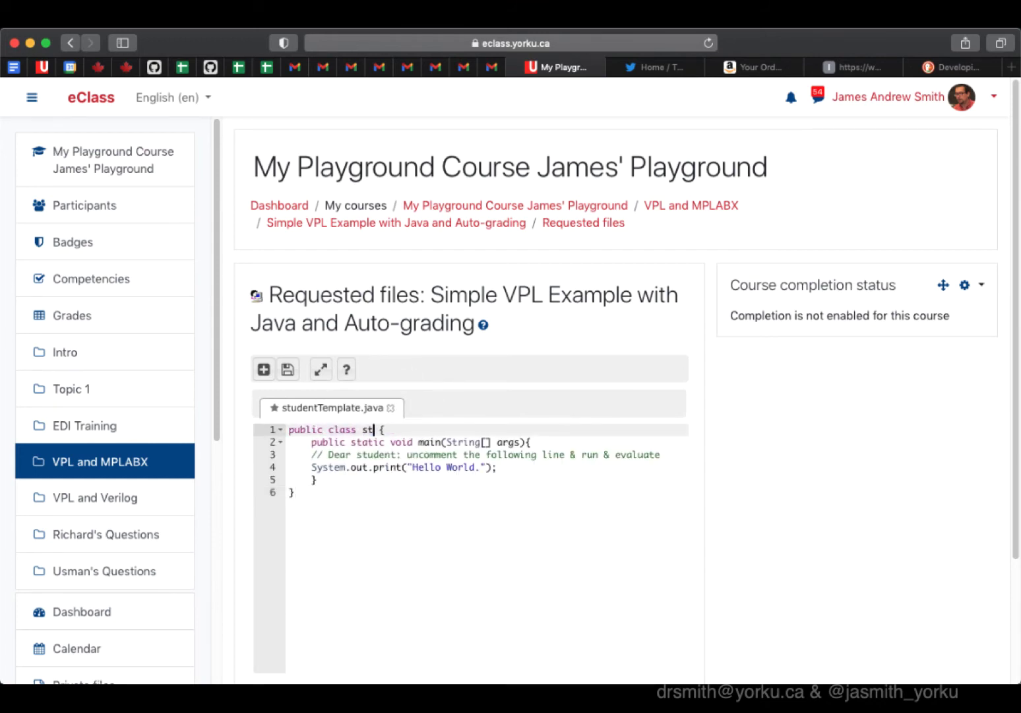
key(BackSpace)
key(BackSpace)
key(BackSpace)
key(BackSpace)
text(late)
click(311, 467)
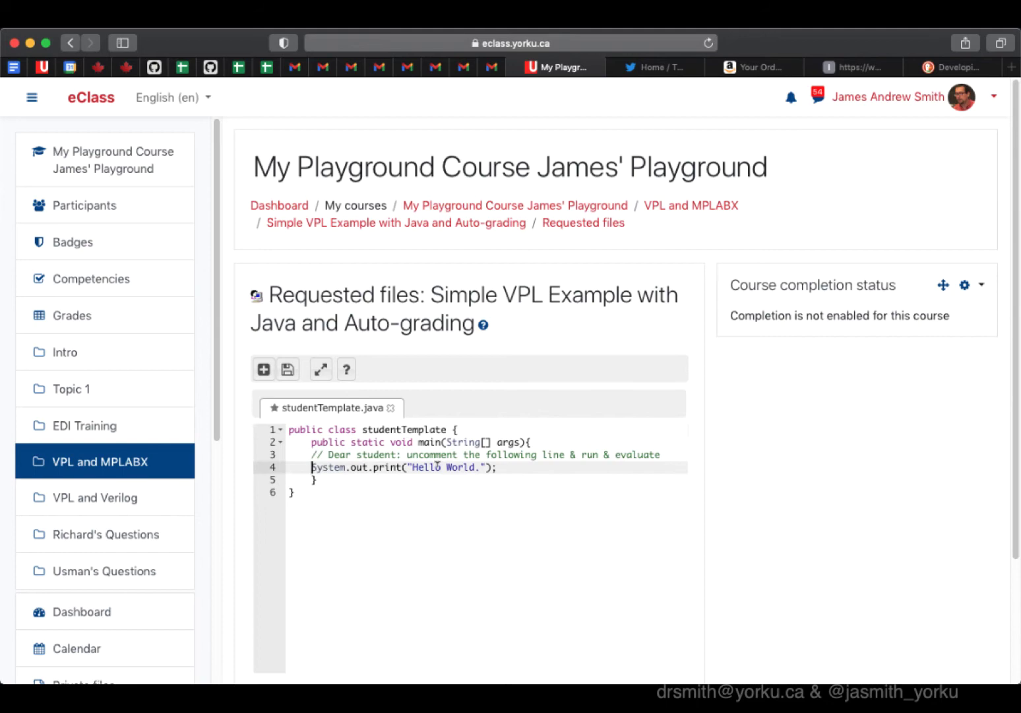
text(//)
click(527, 467)
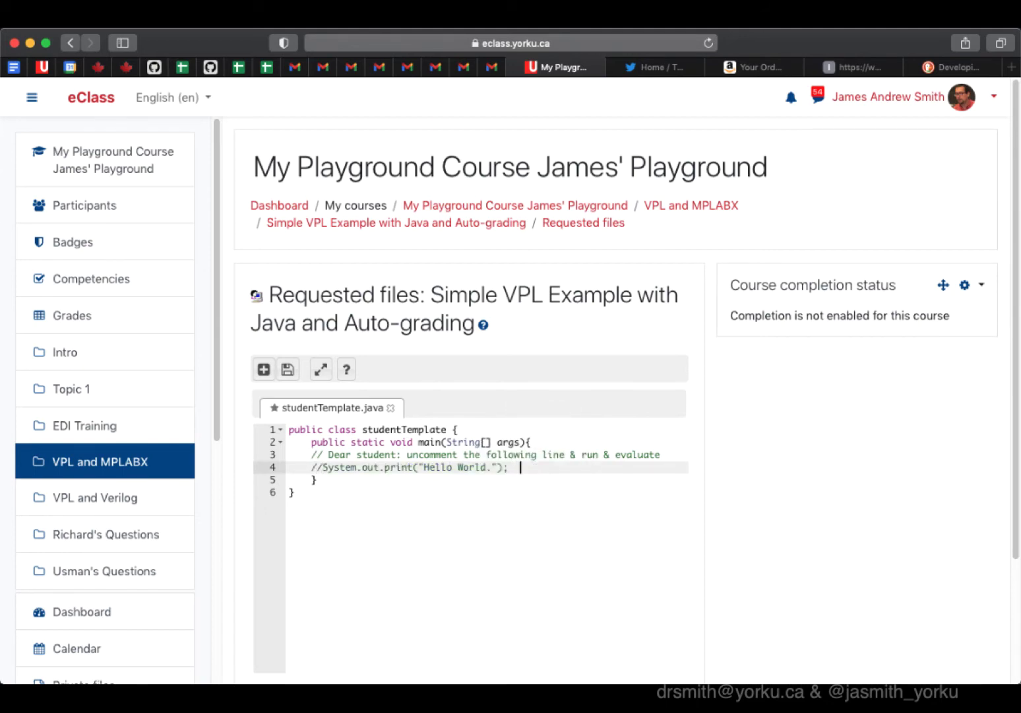
text(// print)
text(, nt)
text(ot printl)
click(295, 369)
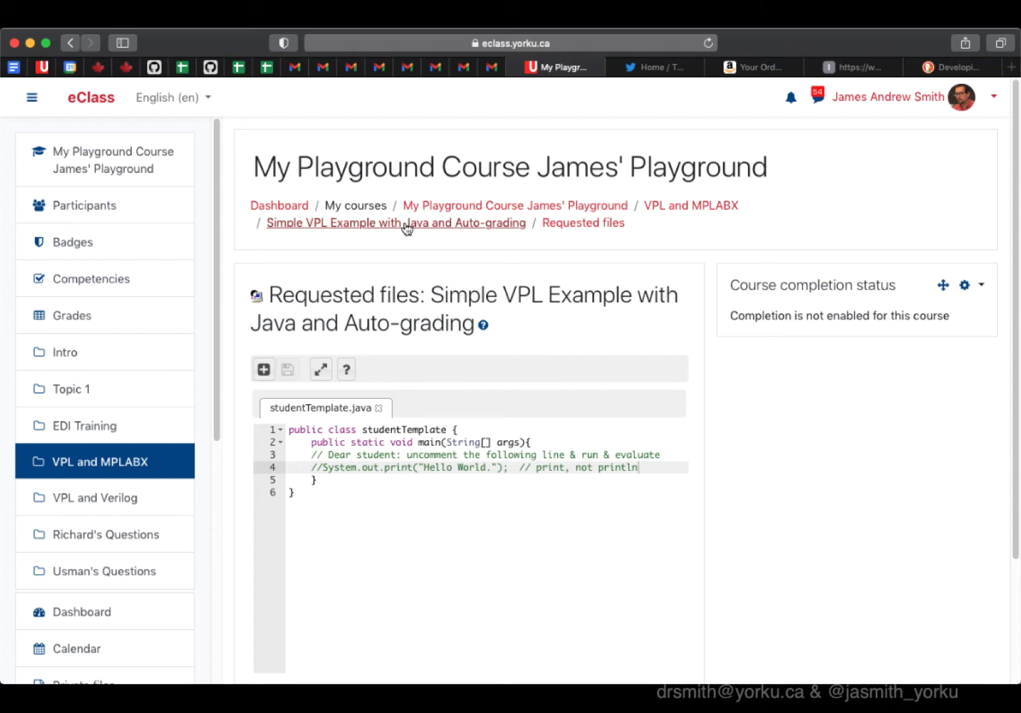
Switch to the demo student view and open the activity's code editor.
click(666, 207)
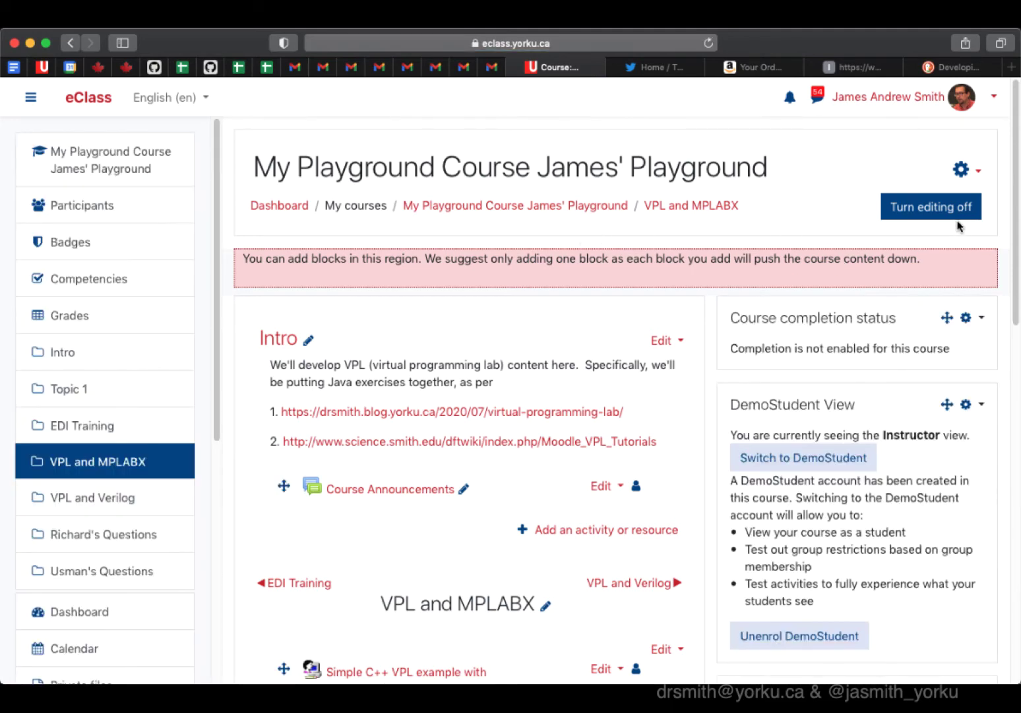
click(821, 462)
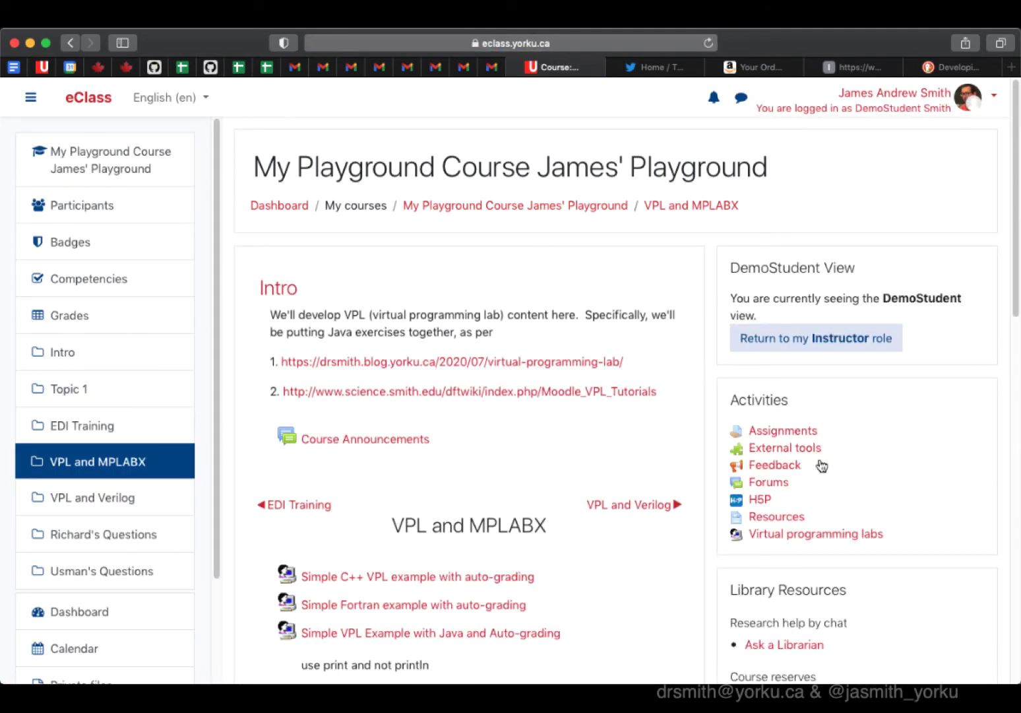
scroll(812, 457, down, 2)
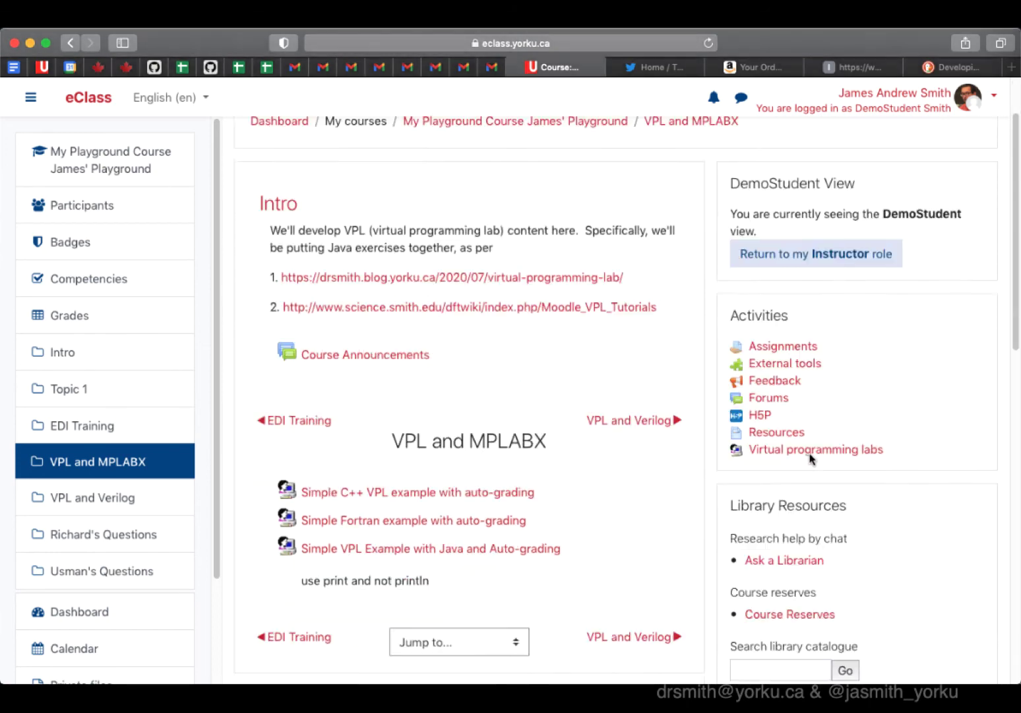
scroll(810, 457, down, 3)
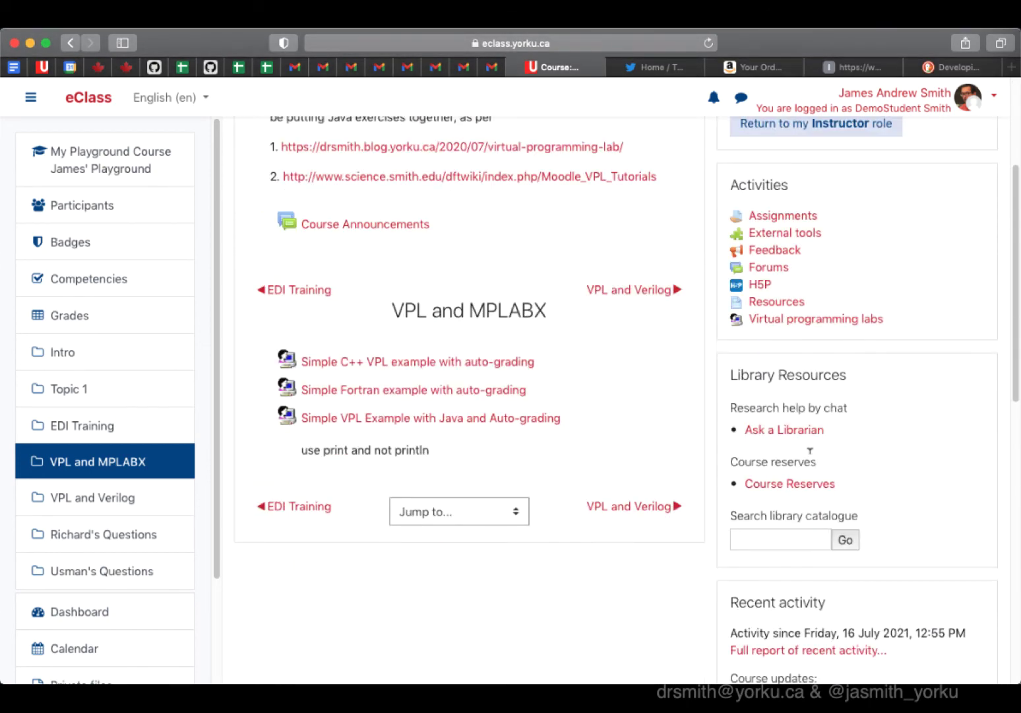
click(486, 421)
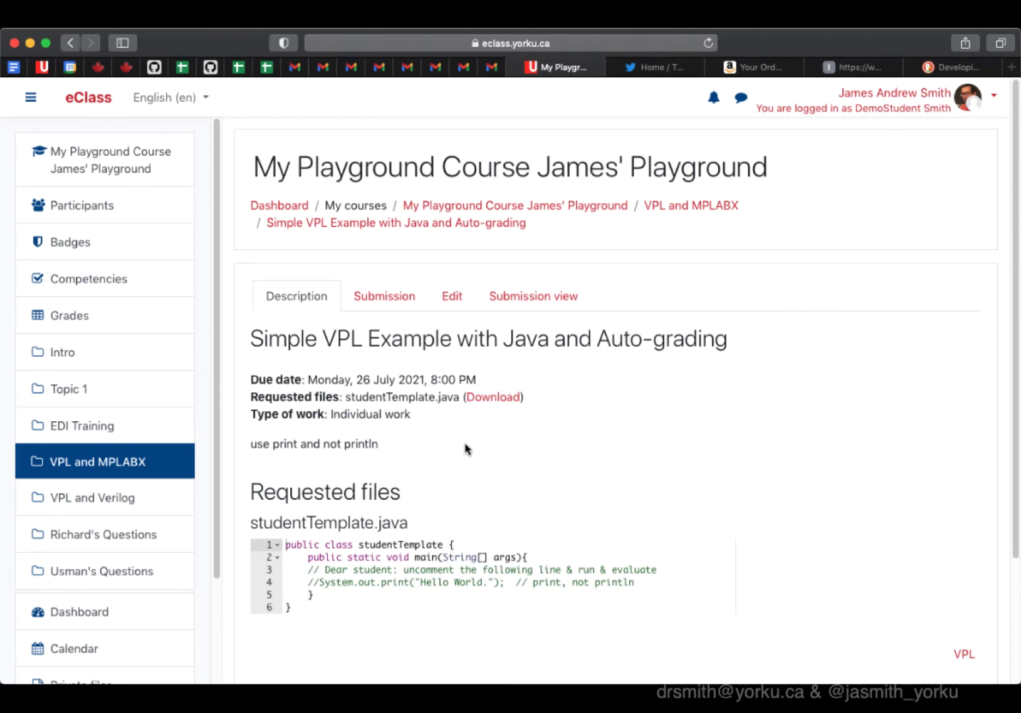
click(454, 300)
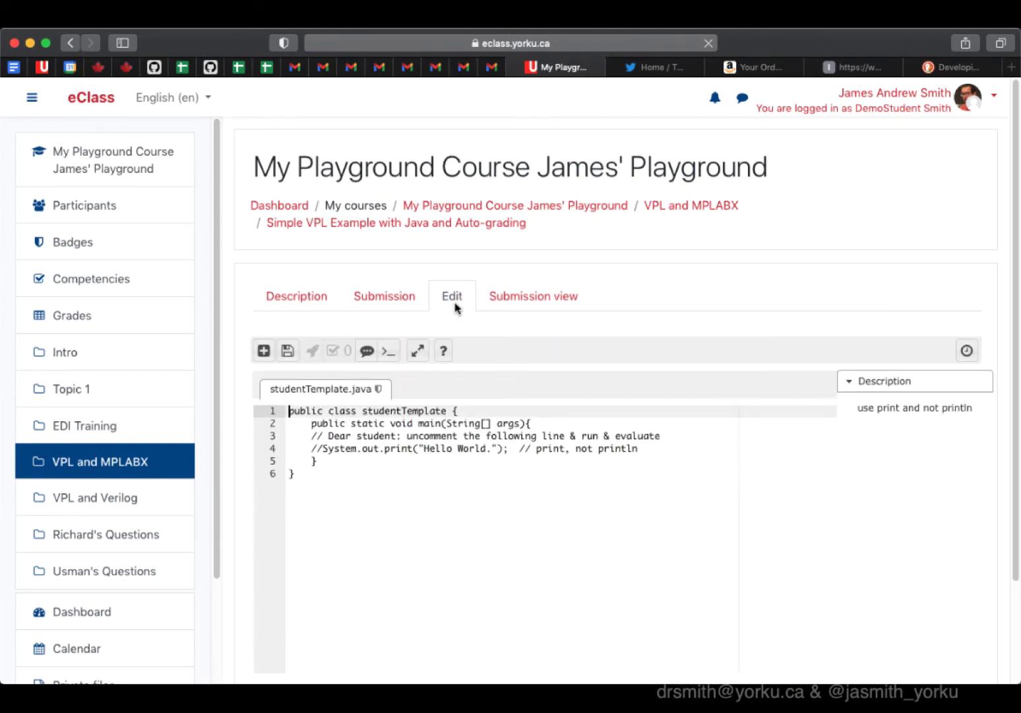
Uncomment the Hello World print line on line 4, save, and run the program.
click(320, 449)
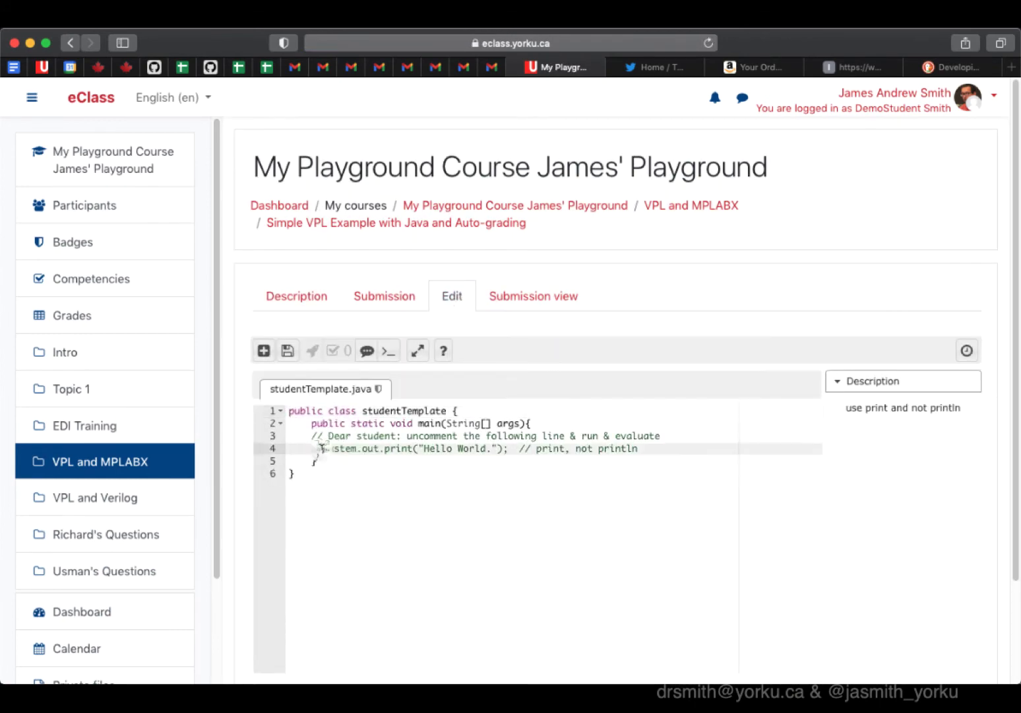
key(BackSpace)
key(BackSpace)
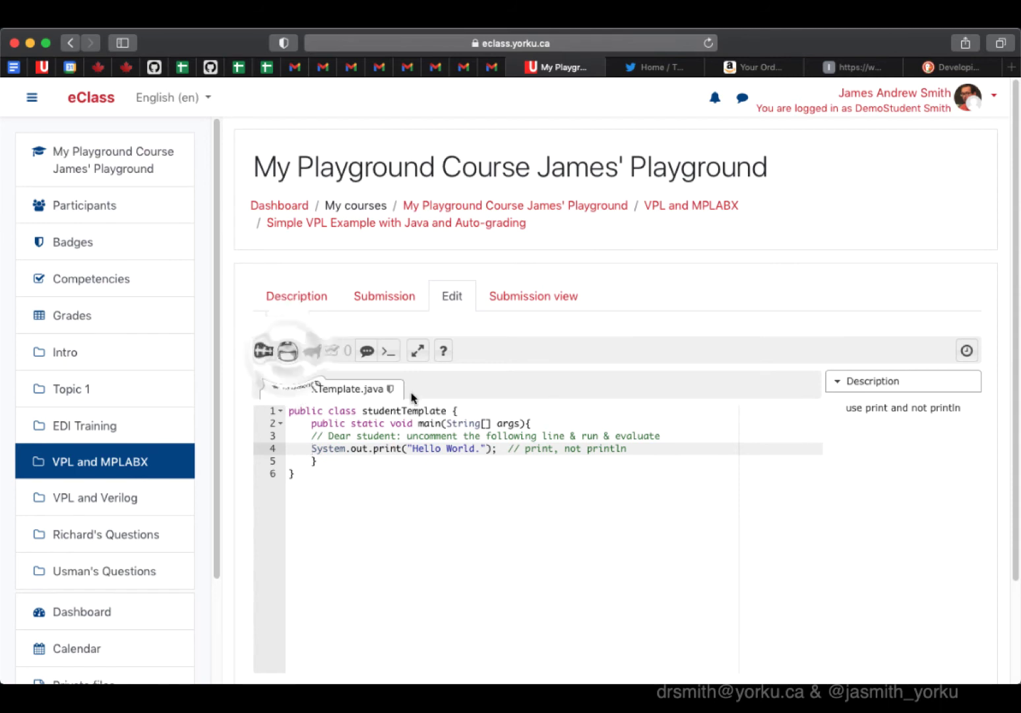
click(287, 350)
click(312, 351)
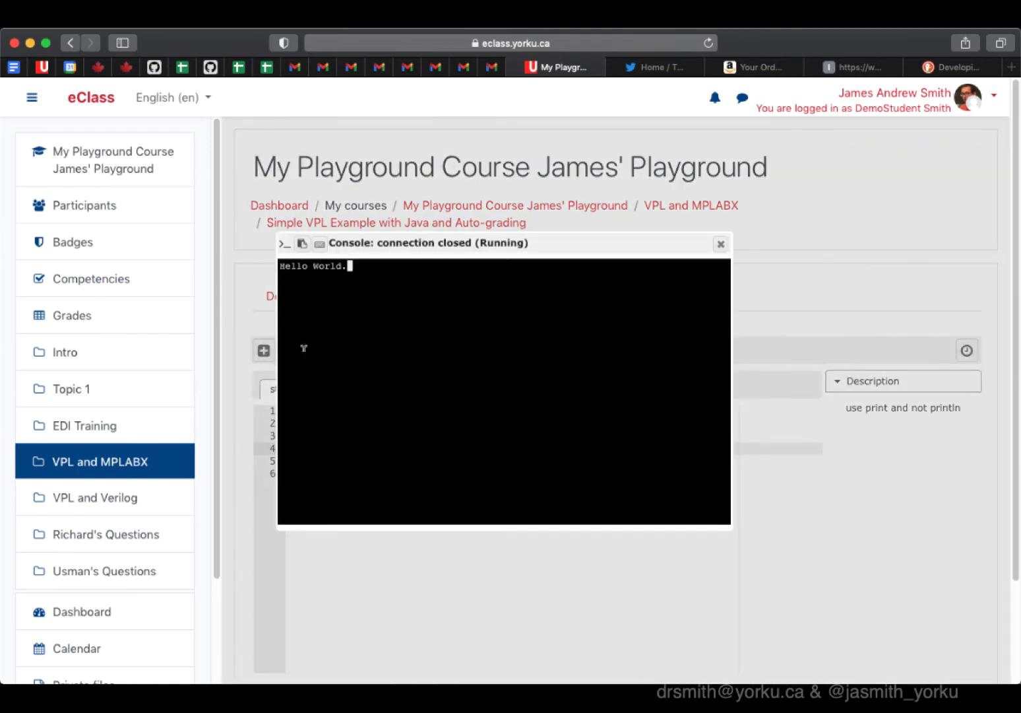
click(721, 243)
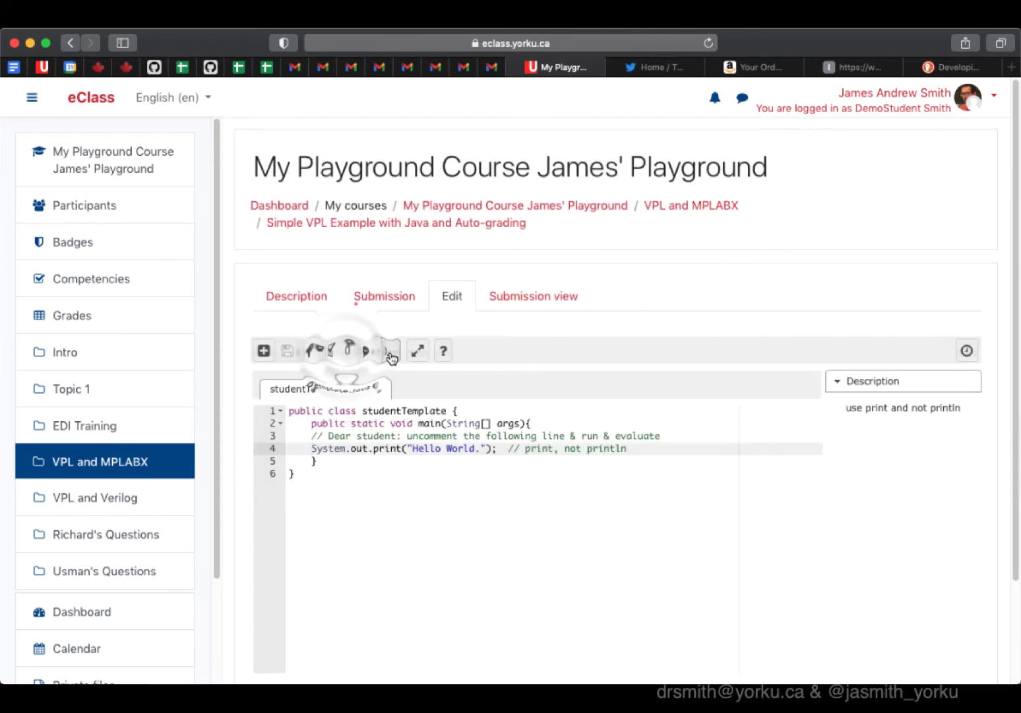
Evaluate the submission and read Test 1's failure: "Hello World." versus expected "Hello world.".
click(345, 357)
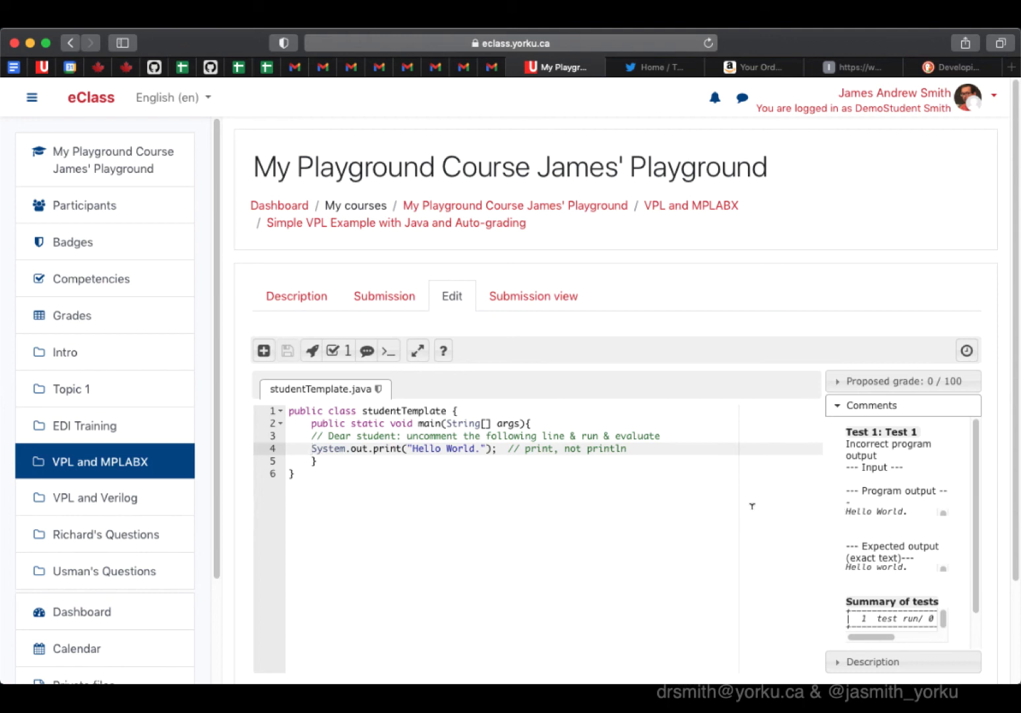
drag(823, 390, 683, 390)
click(769, 536)
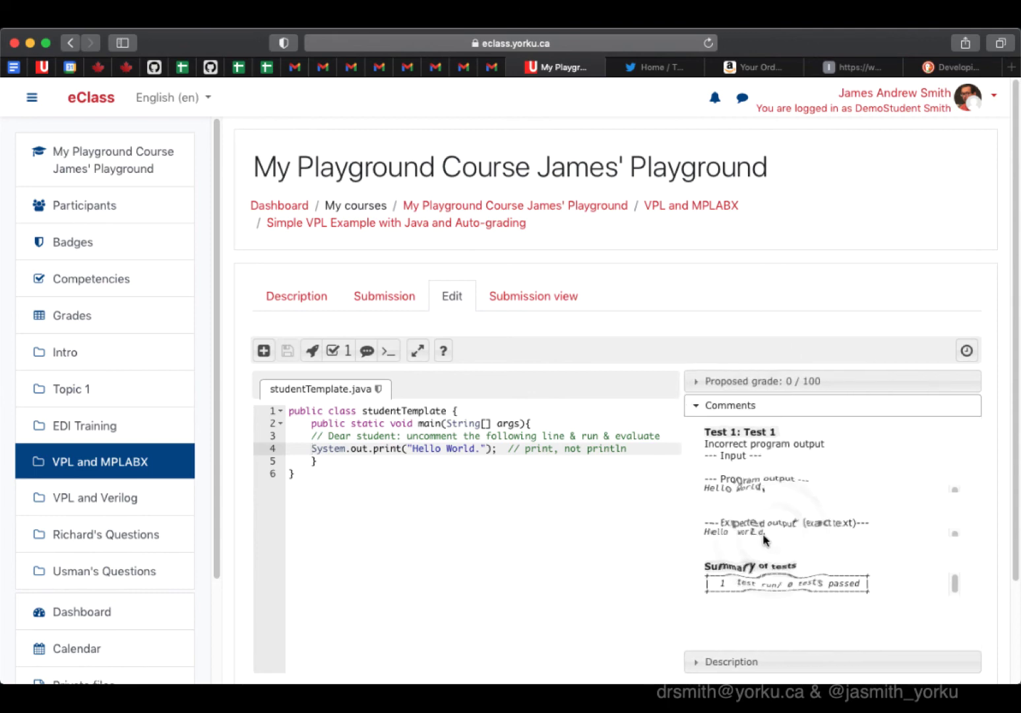
drag(767, 531, 701, 521)
click(728, 488)
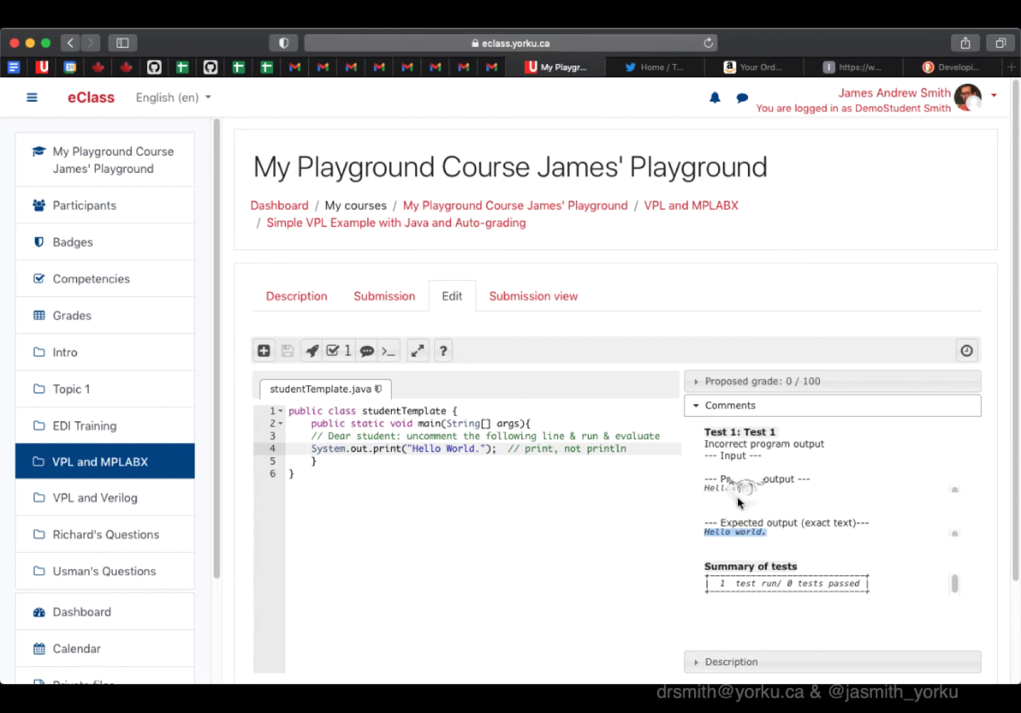
click(486, 435)
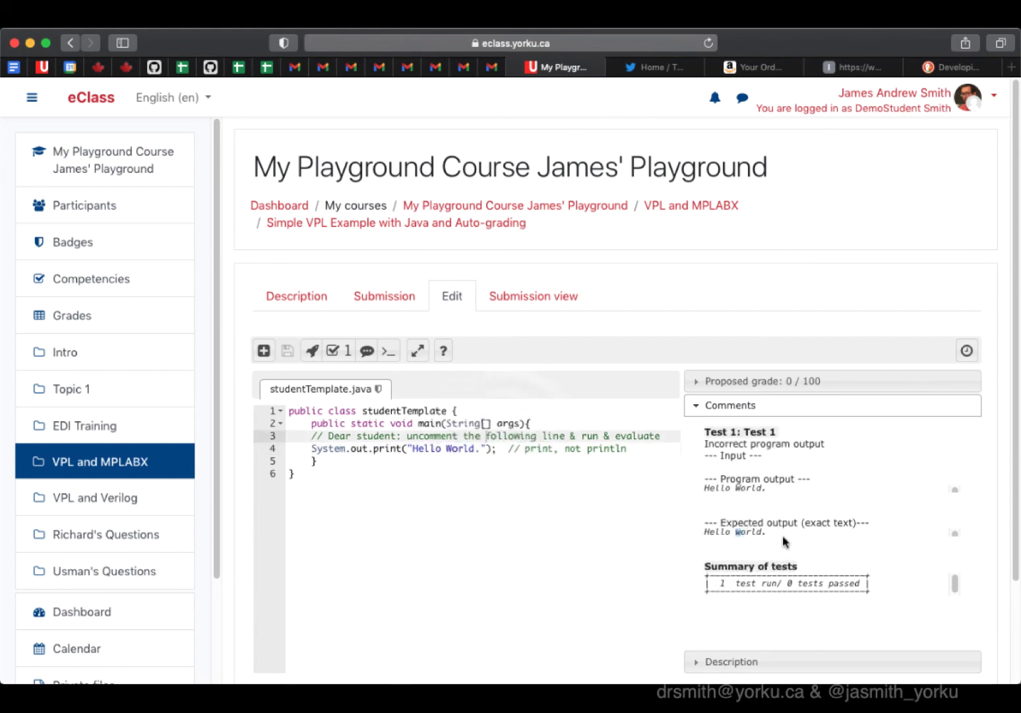
Change 'World' to lowercase 'world' on line 4, save, and re-evaluate for 100 / 100.
click(504, 439)
drag(446, 448, 471, 448)
text(w)
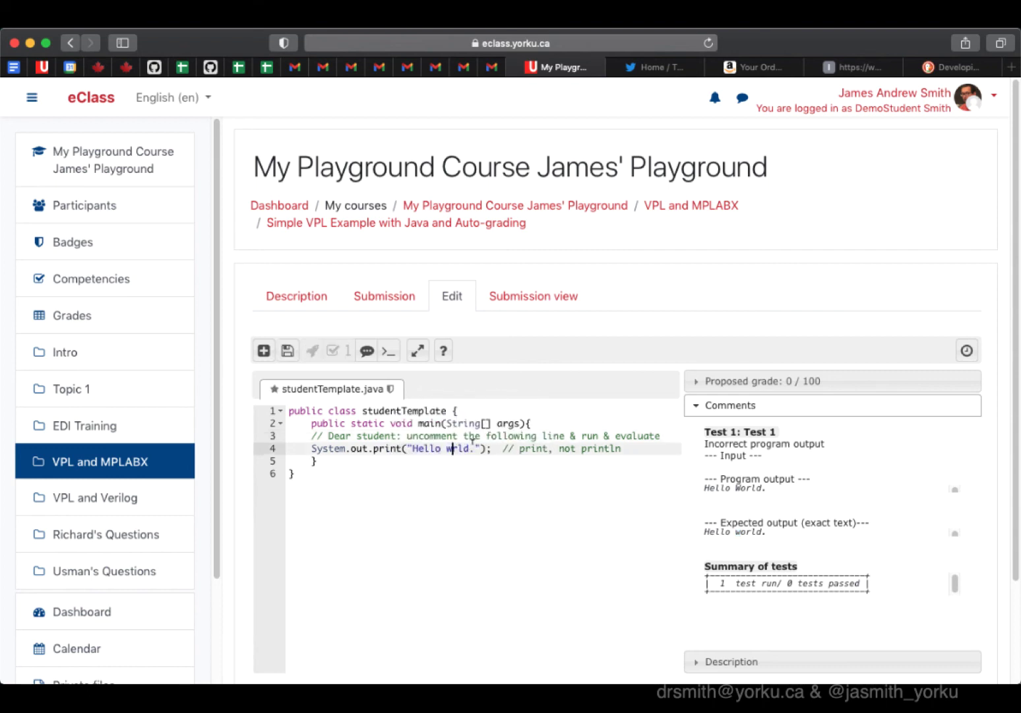
text(o)
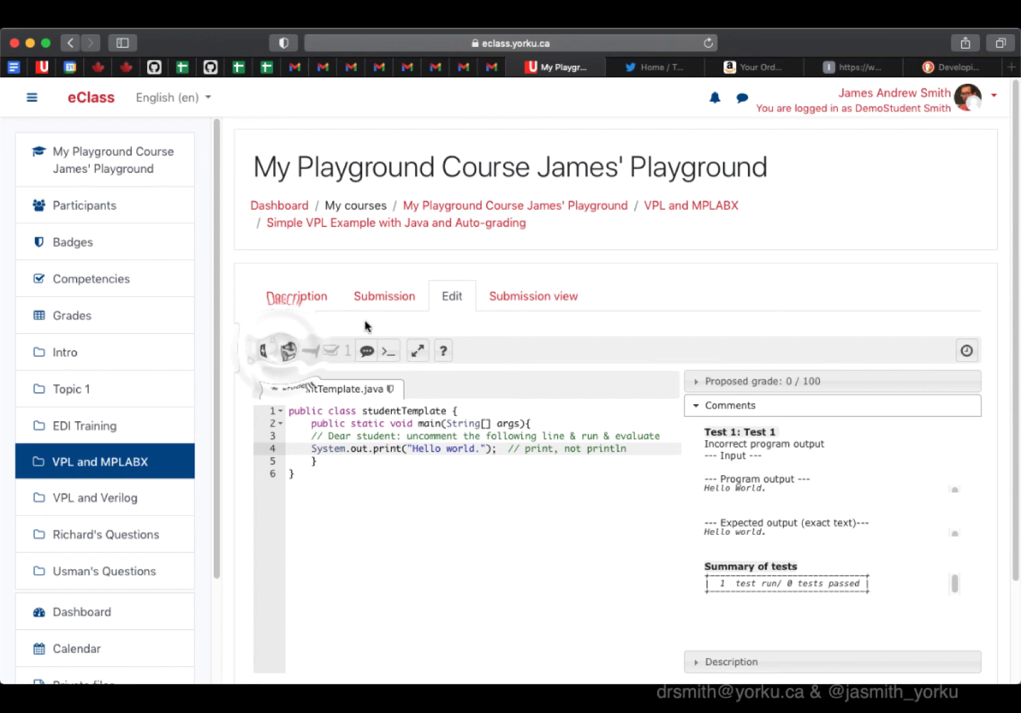
click(284, 350)
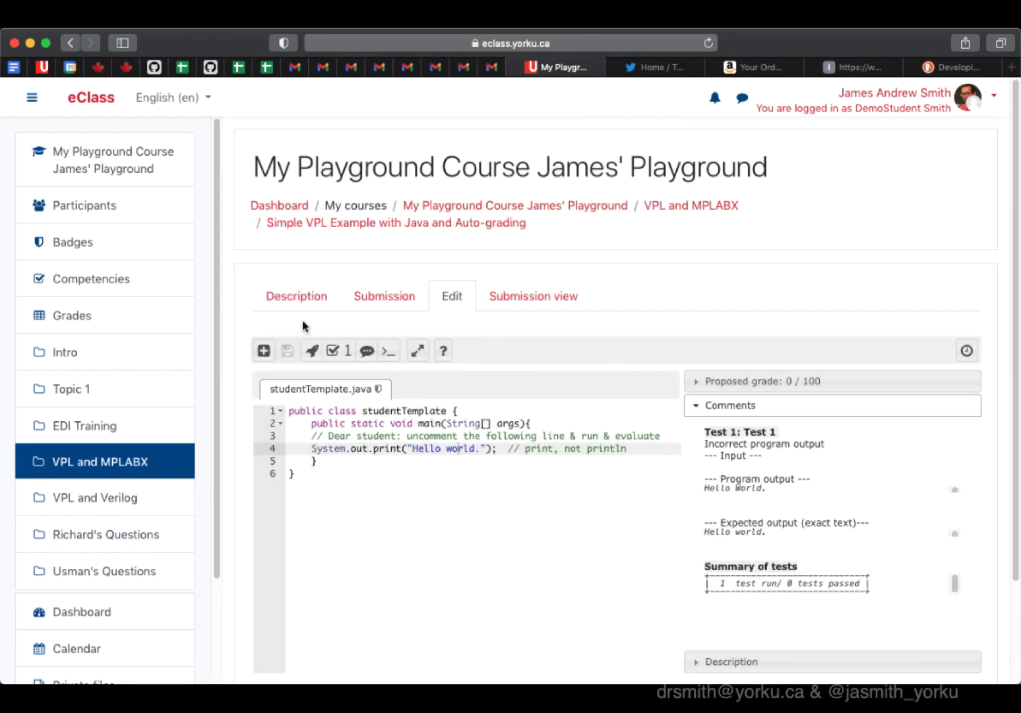
click(330, 357)
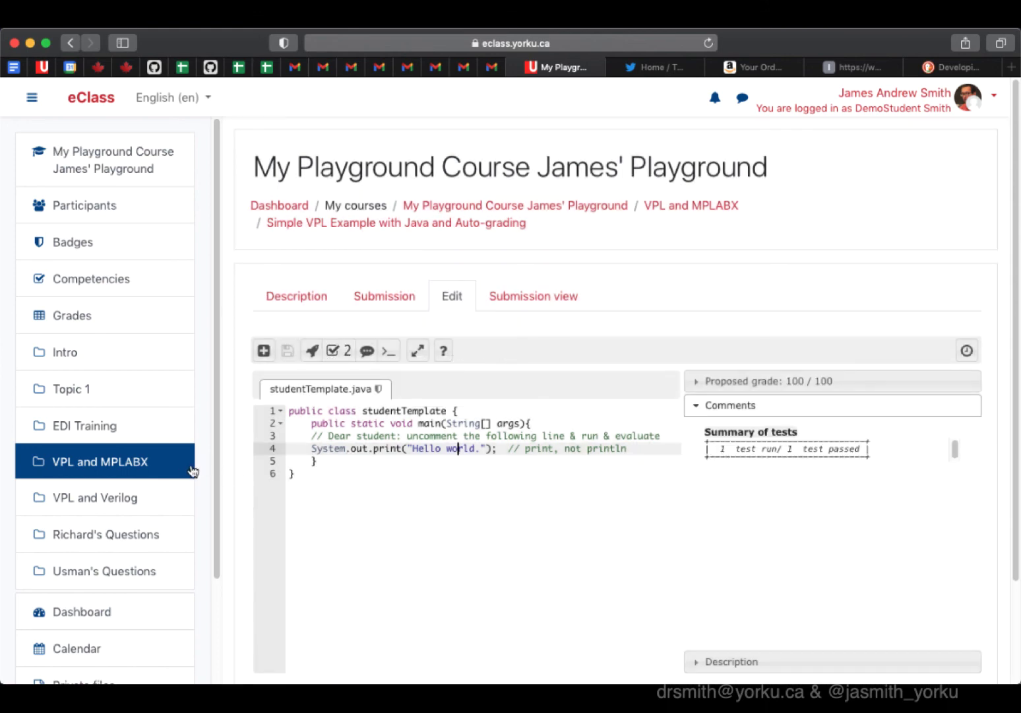
click(121, 317)
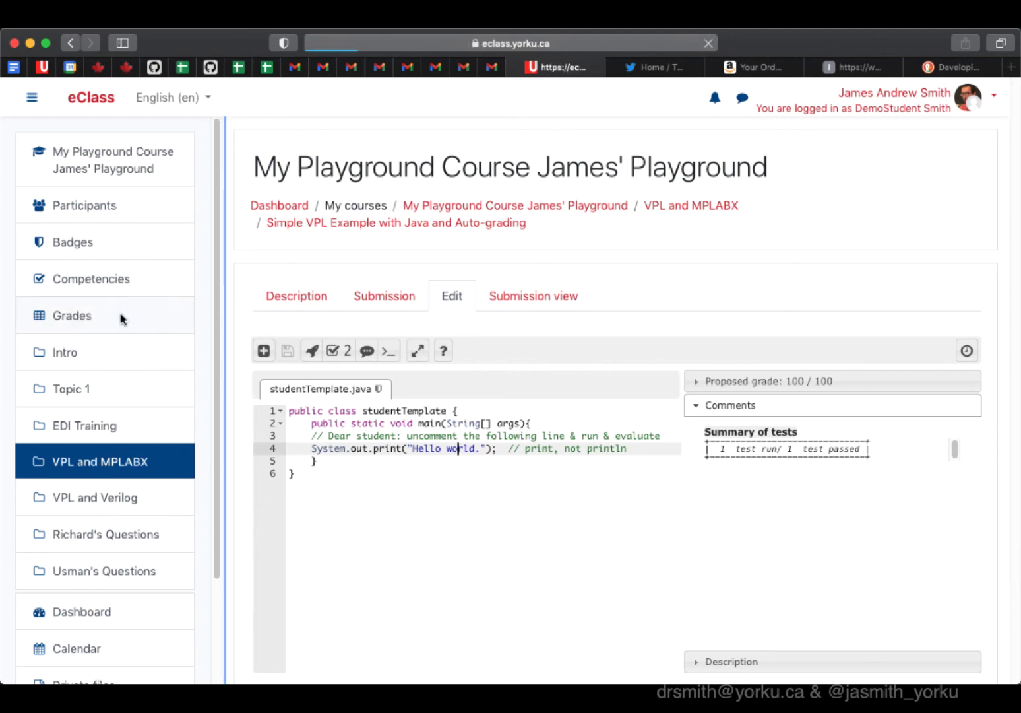
Find the Simple VPL Example row in the grades report and highlight its 100.00 grade.
scroll(483, 465, down, 20)
scroll(484, 461, down, 20)
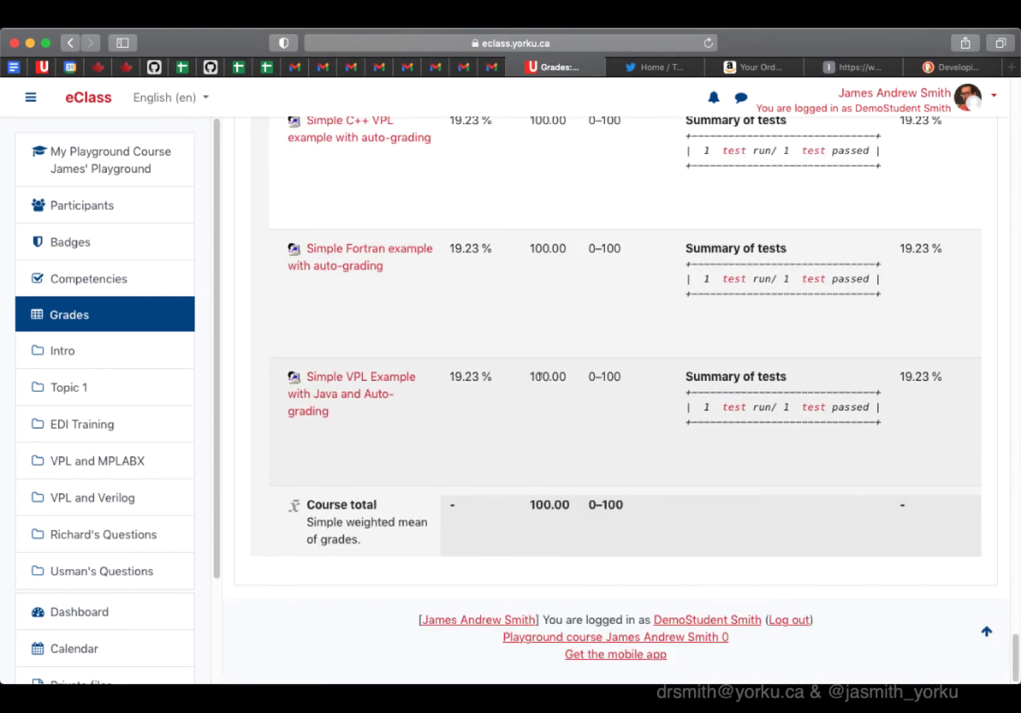
drag(385, 422, 320, 376)
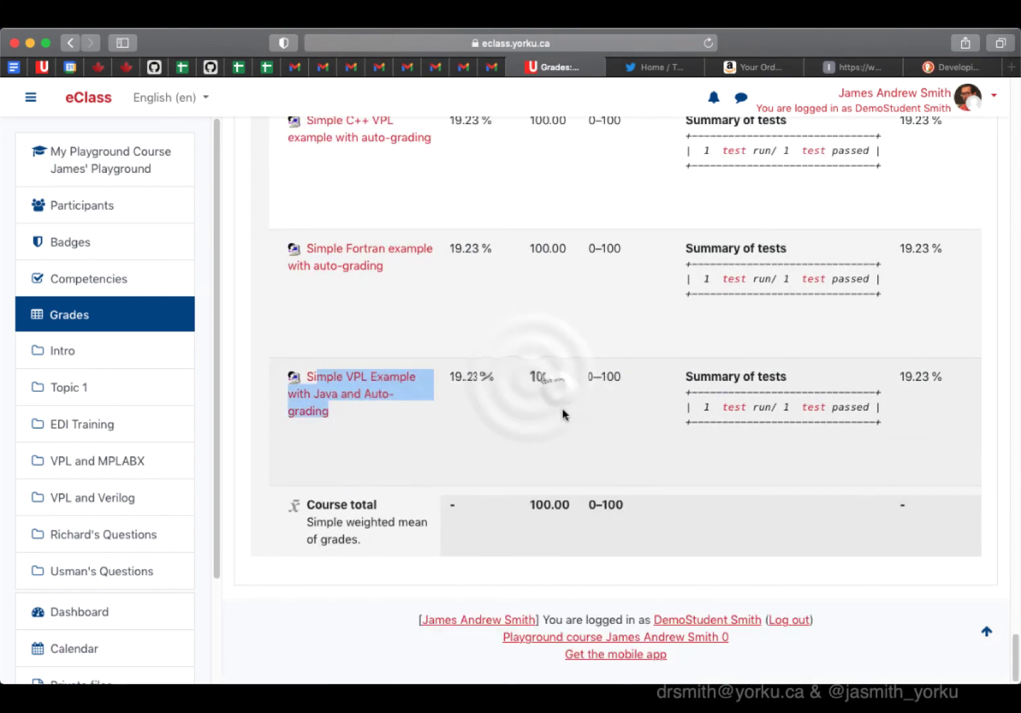
double_click(538, 376)
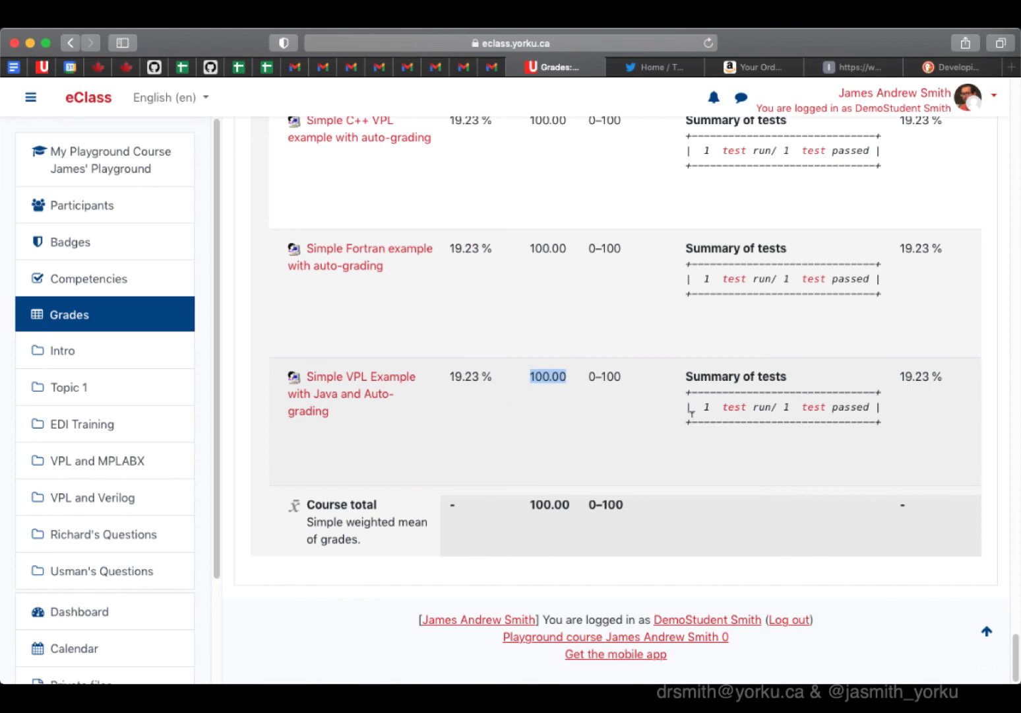